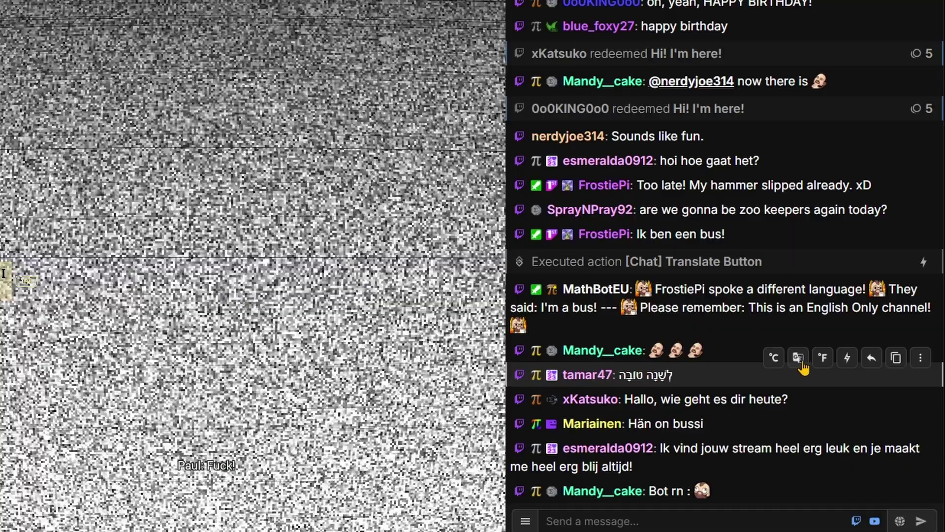
Step: Run the translate quick action on the Hebrew chat message
{"action": "left_click", "coordinate": [798, 359]}
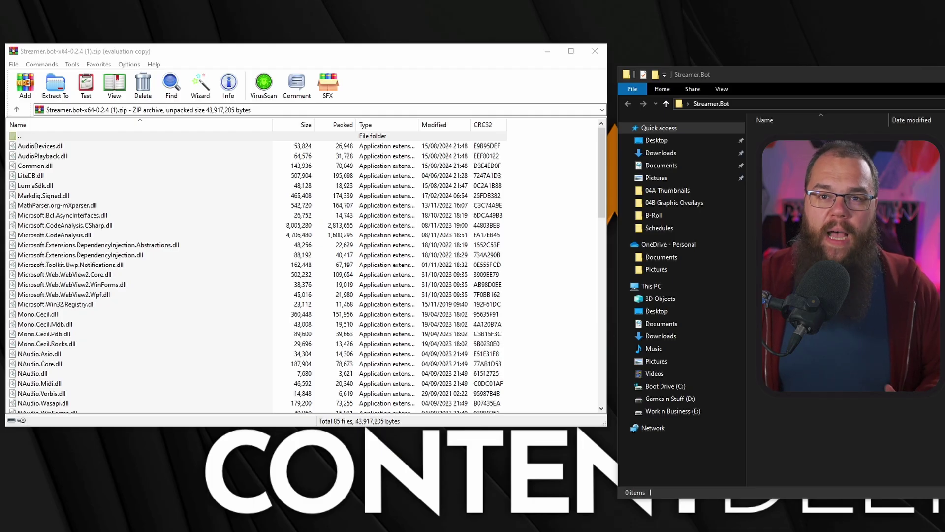
Step: Extract all files from the Streamer.bot-x64-0.2.4 archive into the empty Streamer.Bot folder
{"action": "left_click", "coordinate": [159, 234]}
{"action": "key", "text": "ctrl+a"}
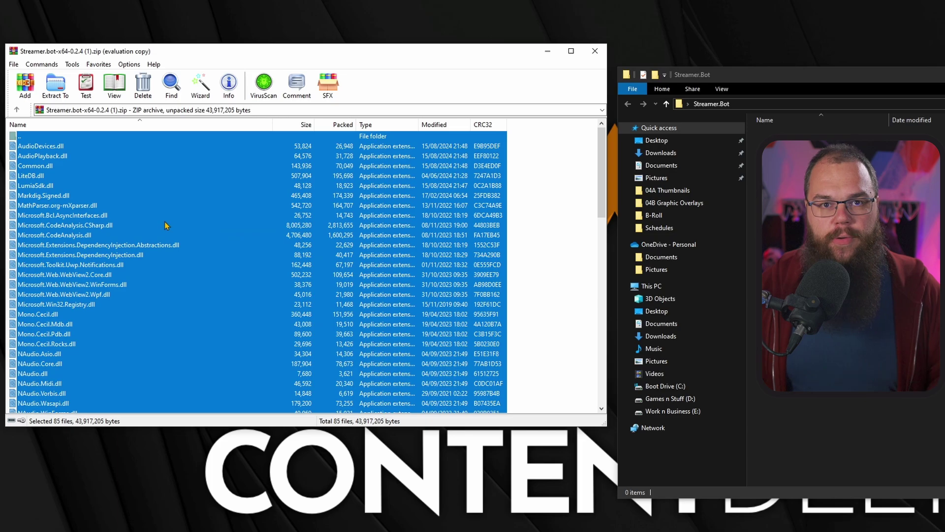
{"action": "left_click_drag", "start_coordinate": [465, 243], "coordinate": [808, 246]}
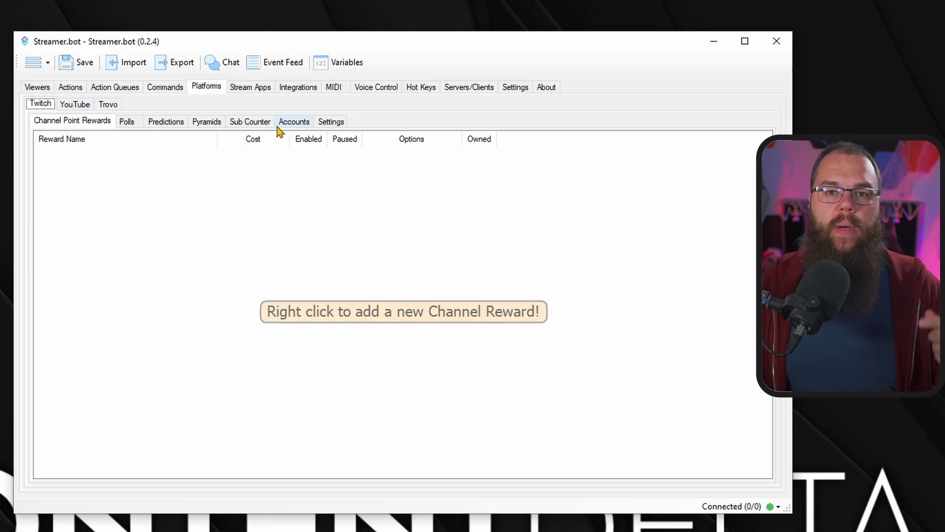
Step: Start the login for the Twitch broadcaster account
{"action": "left_click", "coordinate": [287, 126]}
{"action": "left_click", "coordinate": [81, 195]}
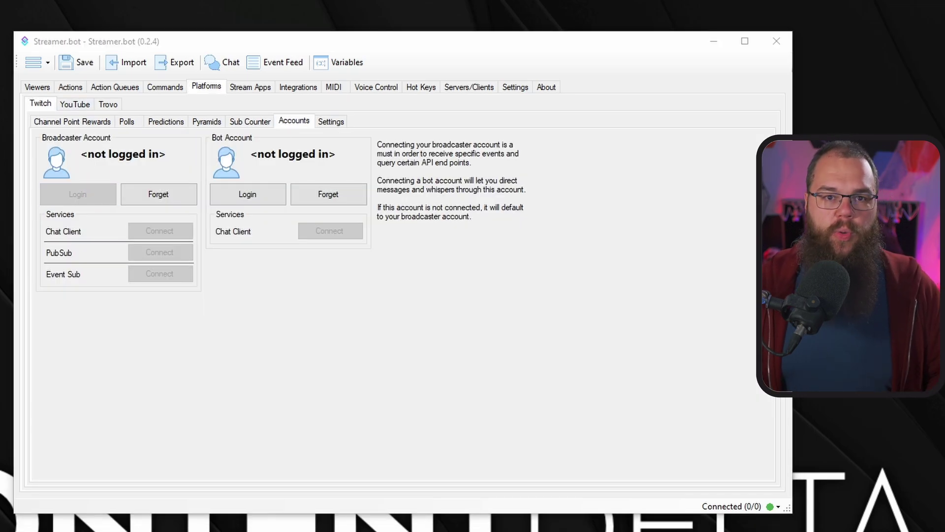
Step: Accept the YouTube terms and sign in the YouTube broadcaster account with Google, granting permission to manage the YouTube account
{"action": "left_click", "coordinate": [85, 109]}
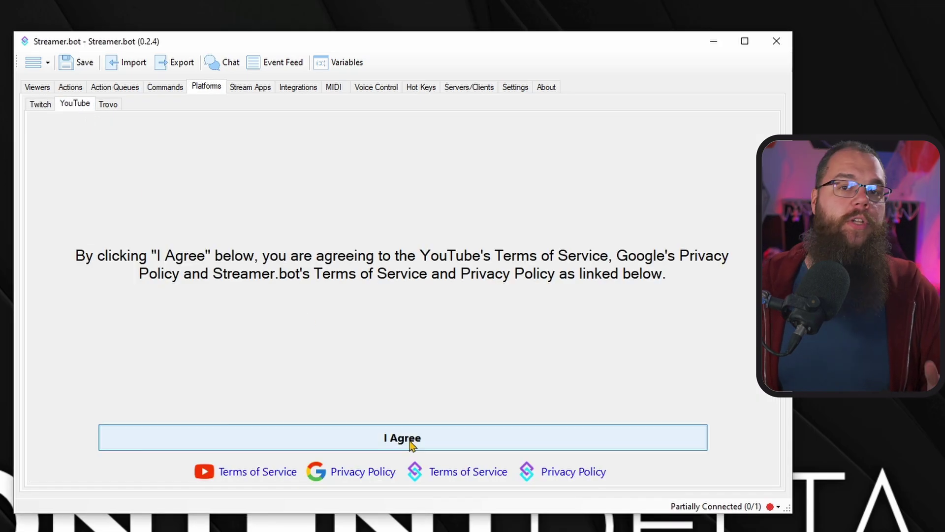
{"action": "left_click", "coordinate": [416, 442]}
{"action": "left_click", "coordinate": [94, 121]}
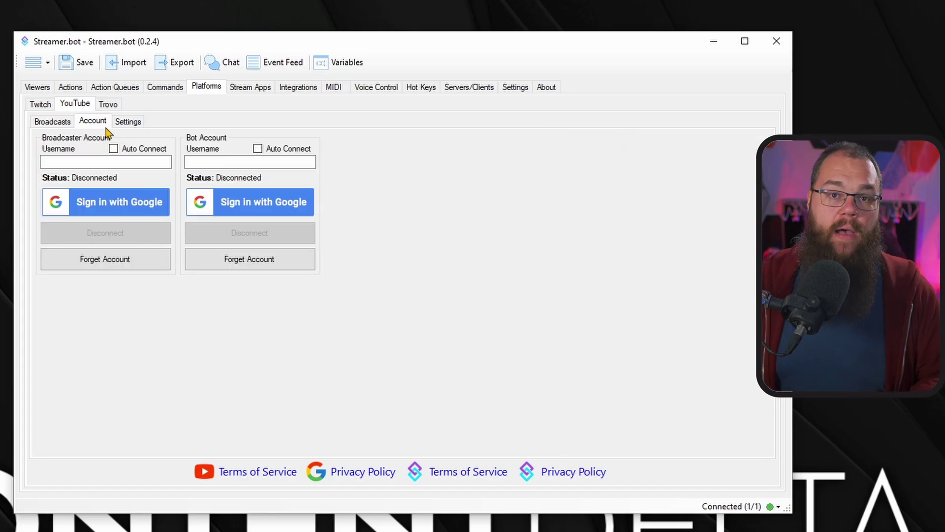
{"action": "left_click", "coordinate": [118, 209]}
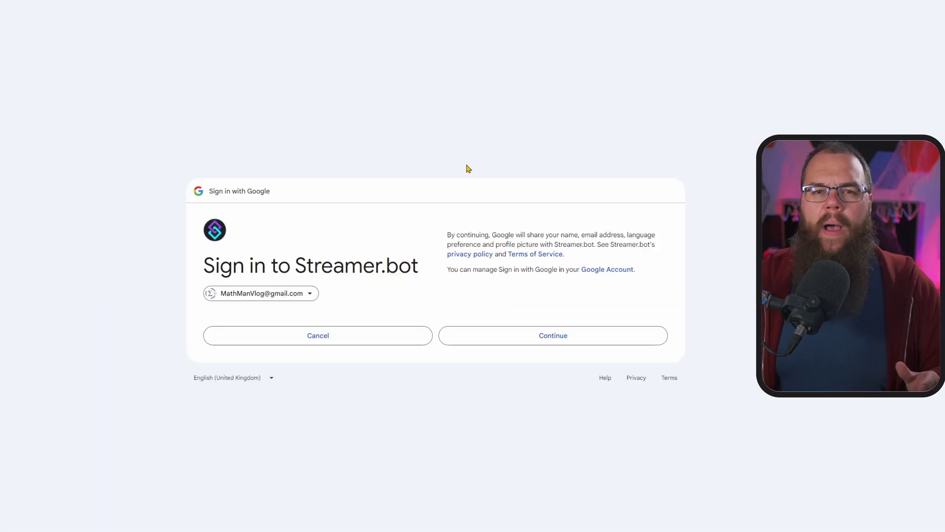
{"action": "left_click", "coordinate": [552, 340]}
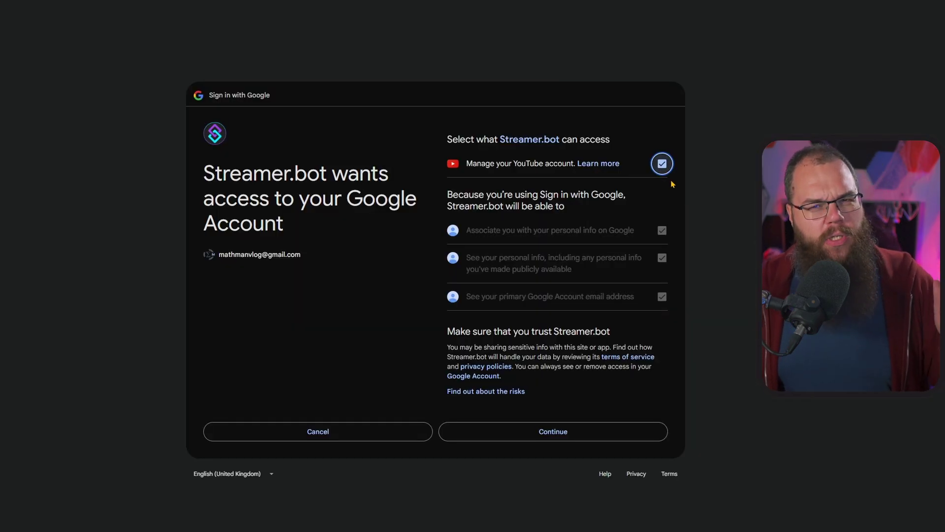
{"action": "left_click", "coordinate": [573, 439]}
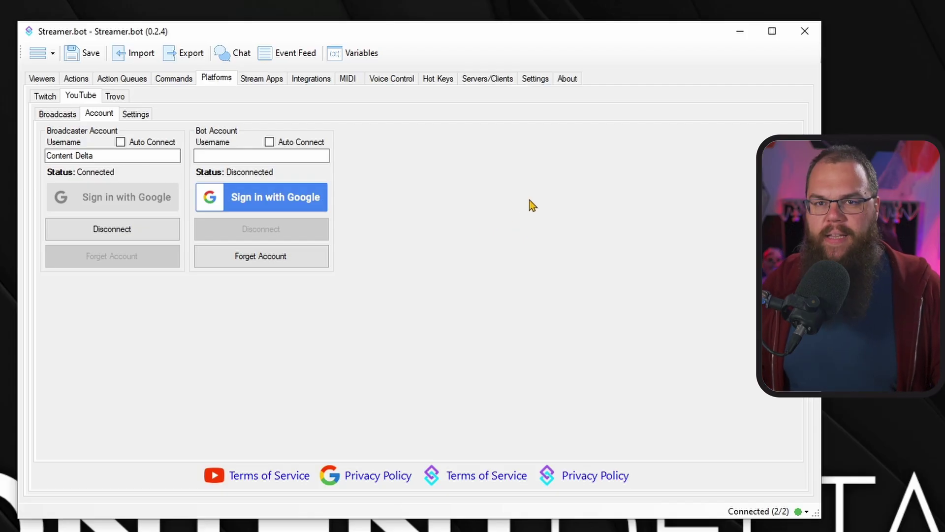
Step: Monitor the YouTube broadcast "UPGRADING My TTS Bot... AGAIN!" that has the Ready status
{"action": "left_click", "coordinate": [60, 116]}
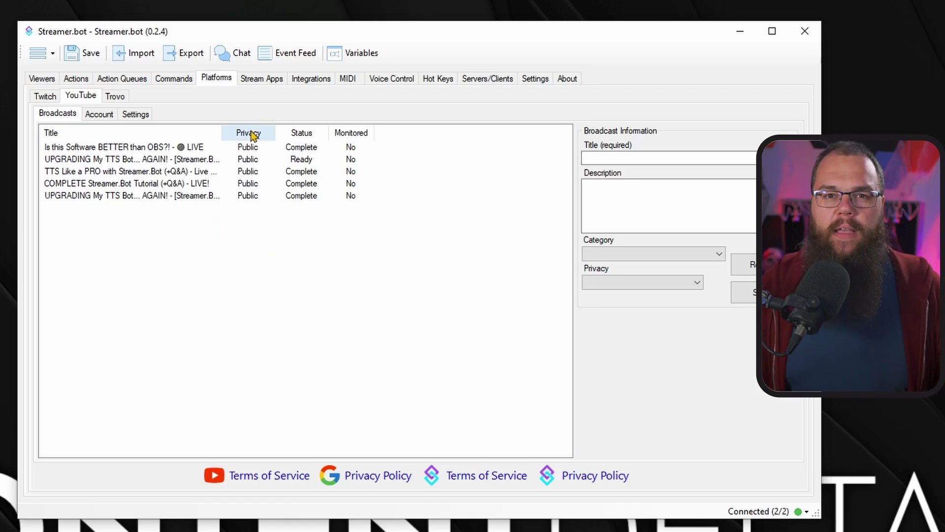
{"action": "left_click", "coordinate": [316, 219]}
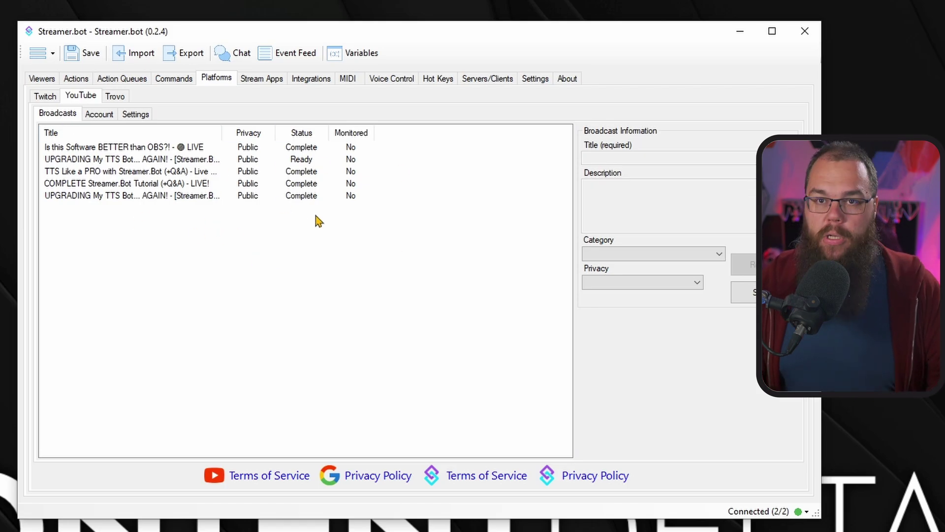
{"action": "left_click", "coordinate": [289, 160]}
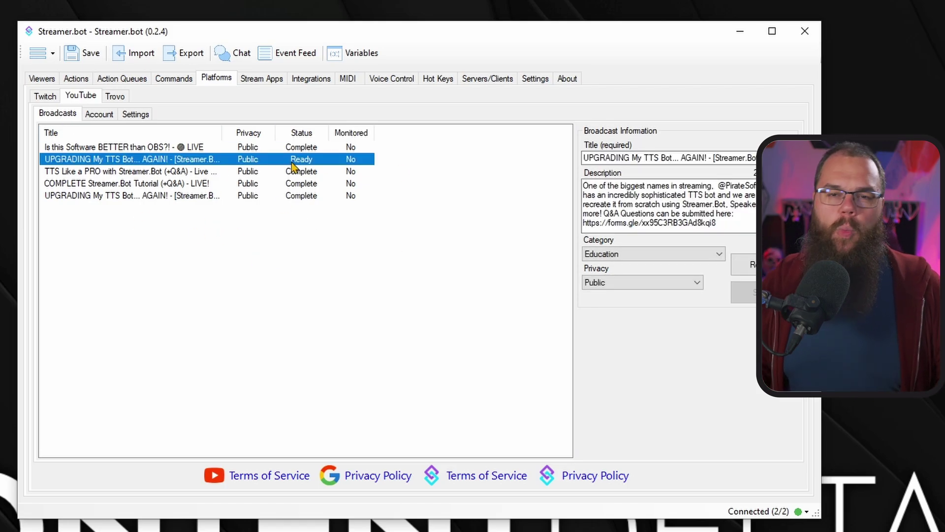
{"action": "right_click", "coordinate": [292, 166]}
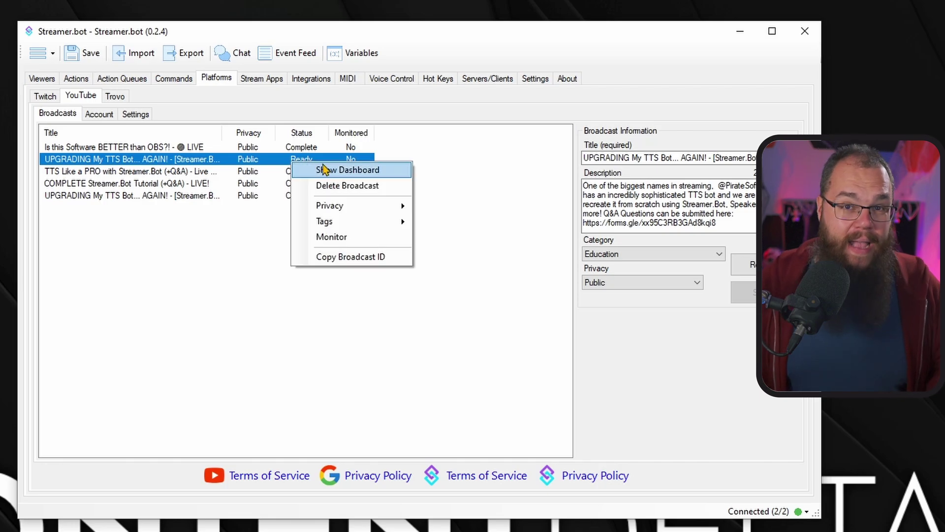
{"action": "left_click", "coordinate": [332, 237]}
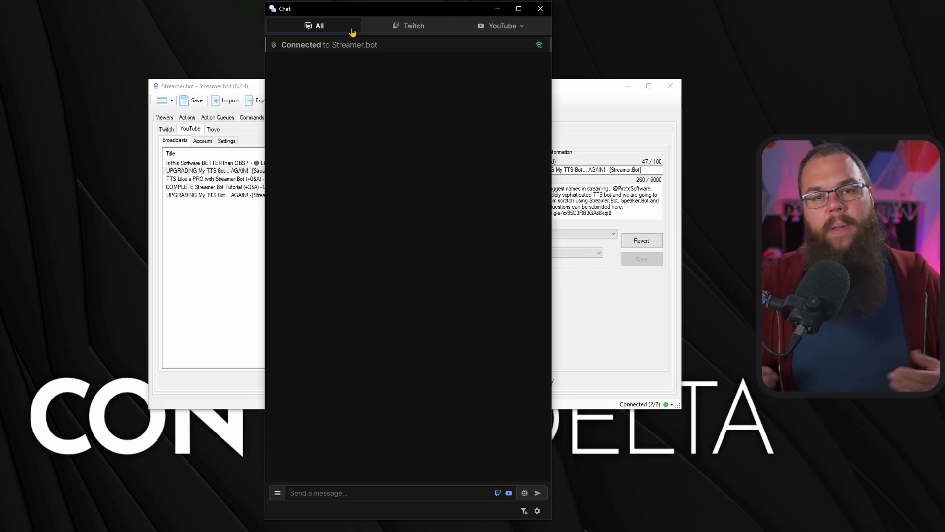
Step: View the Twitch and YouTube chat feeds and narrow the YouTube feed to the "UPGRADING My TTS..." broadcast
{"action": "left_click", "coordinate": [388, 29]}
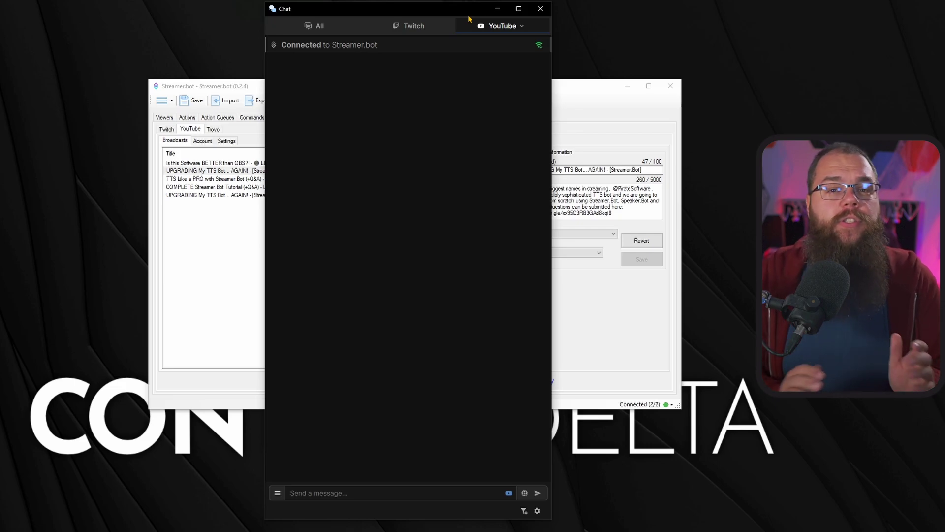
{"action": "left_click", "coordinate": [518, 28]}
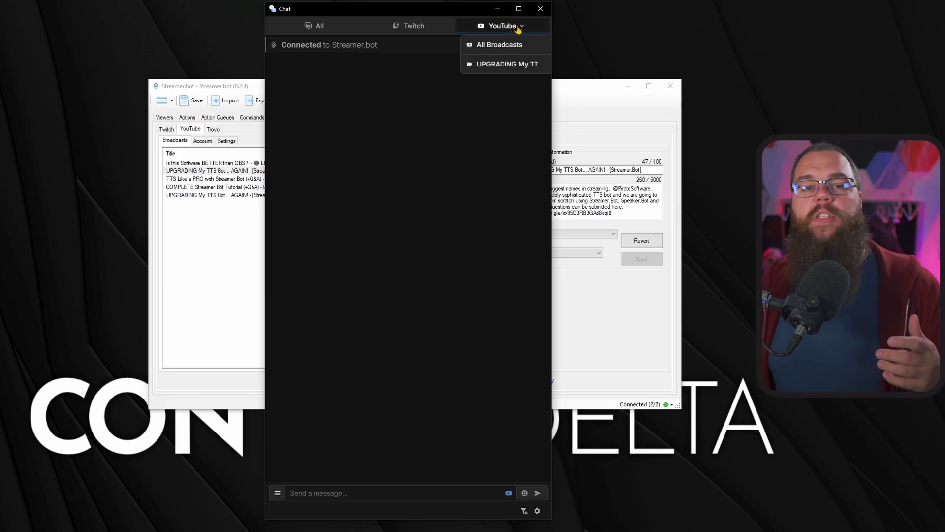
{"action": "left_click", "coordinate": [507, 65]}
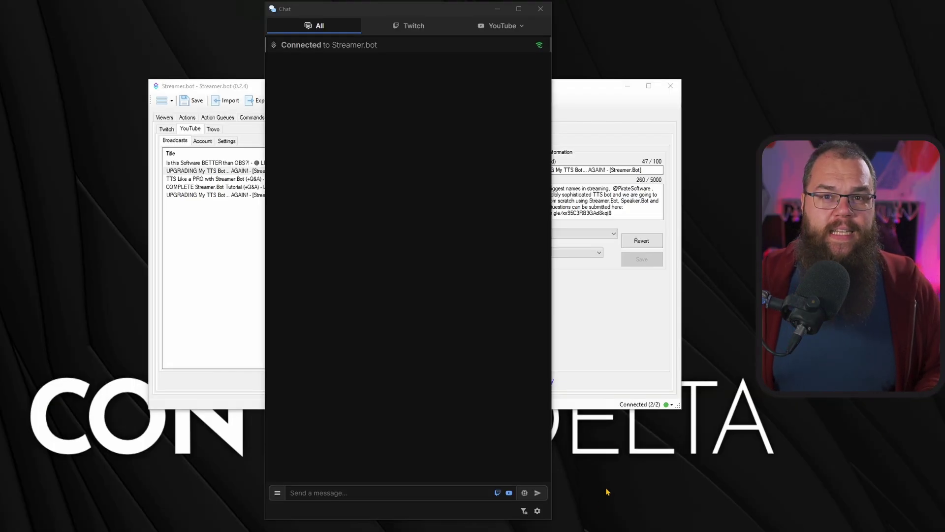
Step: Choose an option for Show Platform Icons in the chat's platform settings
{"action": "left_click", "coordinate": [537, 511]}
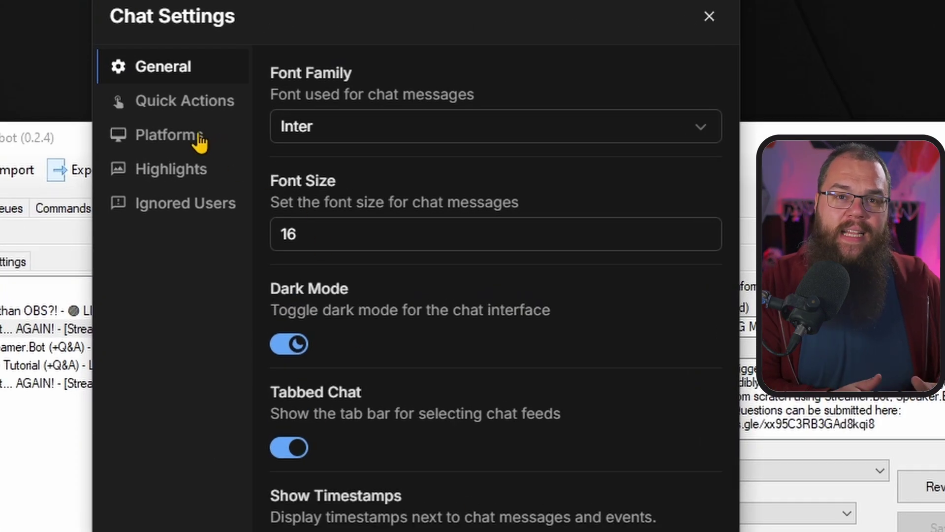
{"action": "left_click", "coordinate": [194, 141]}
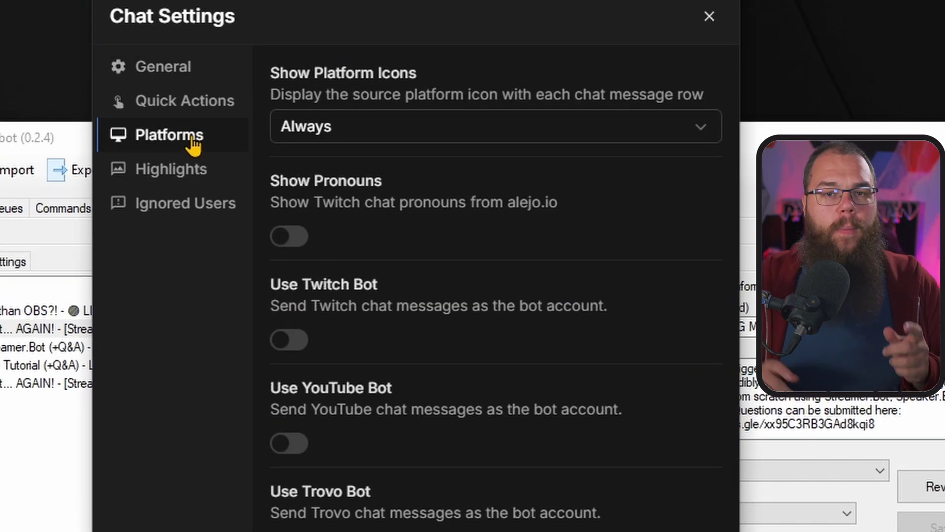
{"action": "left_click", "coordinate": [305, 129]}
{"action": "left_click", "coordinate": [322, 165]}
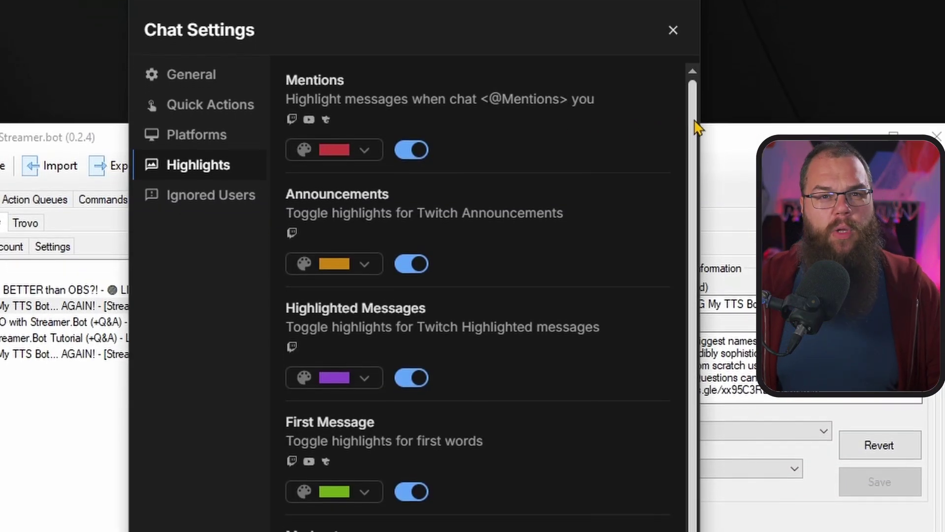
Step: Review the chat highlight settings for mentions, announcements, highlighted messages, first messages and moderators
{"action": "left_click_drag", "start_coordinate": [297, 49], "coordinate": [487, 93]}
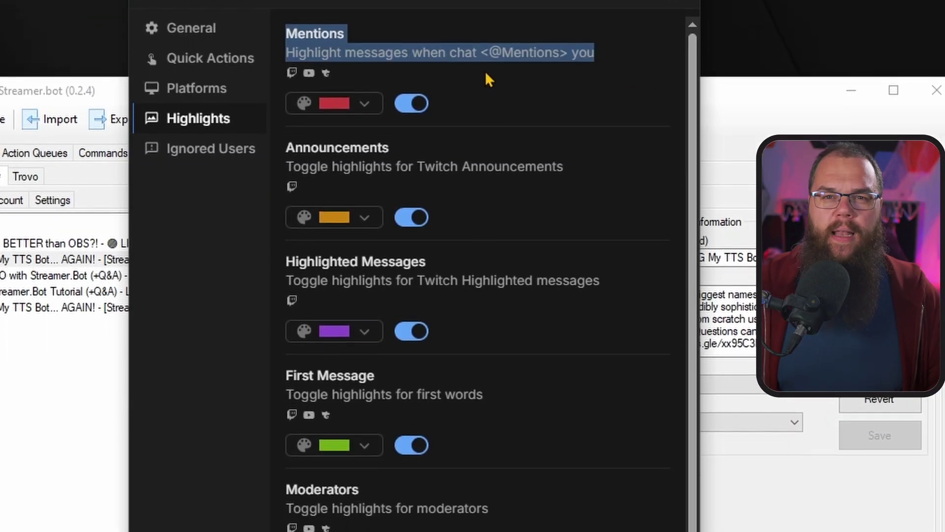
{"action": "left_click", "coordinate": [293, 163]}
{"action": "left_click_drag", "start_coordinate": [294, 228], "coordinate": [635, 260]}
{"action": "left_click", "coordinate": [631, 266]}
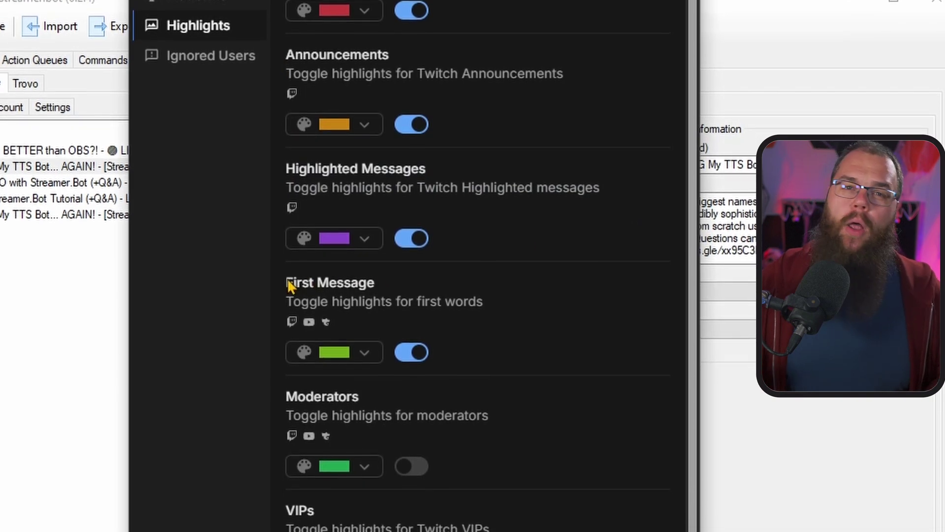
{"action": "left_click_drag", "start_coordinate": [286, 293], "coordinate": [541, 325]}
{"action": "left_click", "coordinate": [595, 323]}
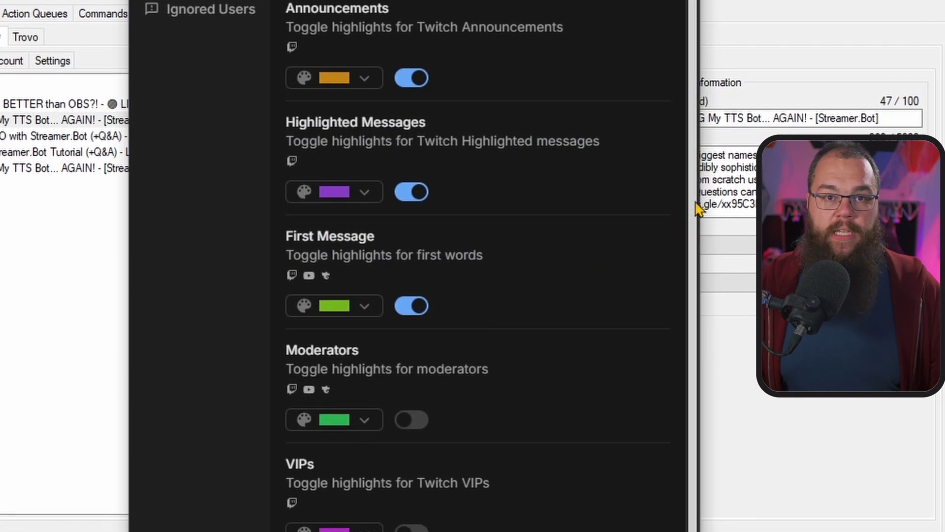
{"action": "scroll", "coordinate": [694, 179], "scroll_direction": "down", "scroll_amount": 3}
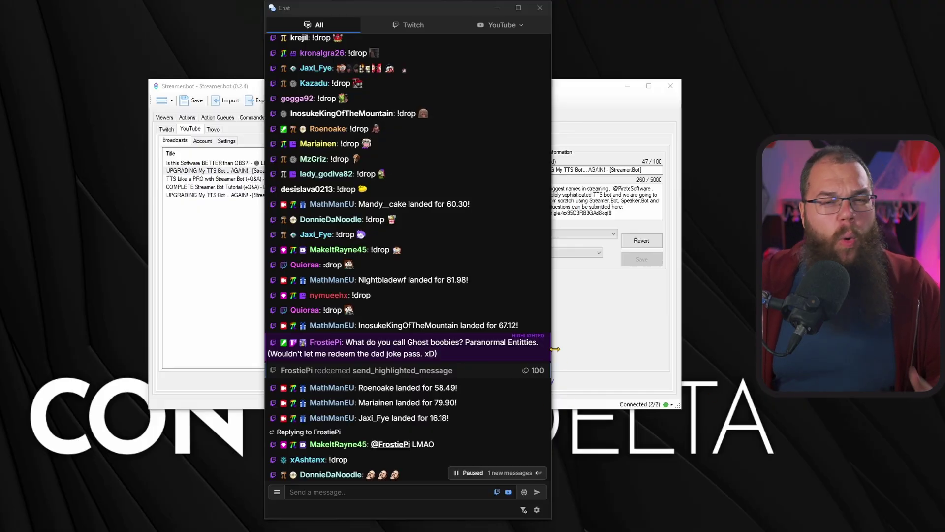
Step: Ignore user highlights for the sender of the purple highlighted message in the combined chat
{"action": "left_click", "coordinate": [537, 331]}
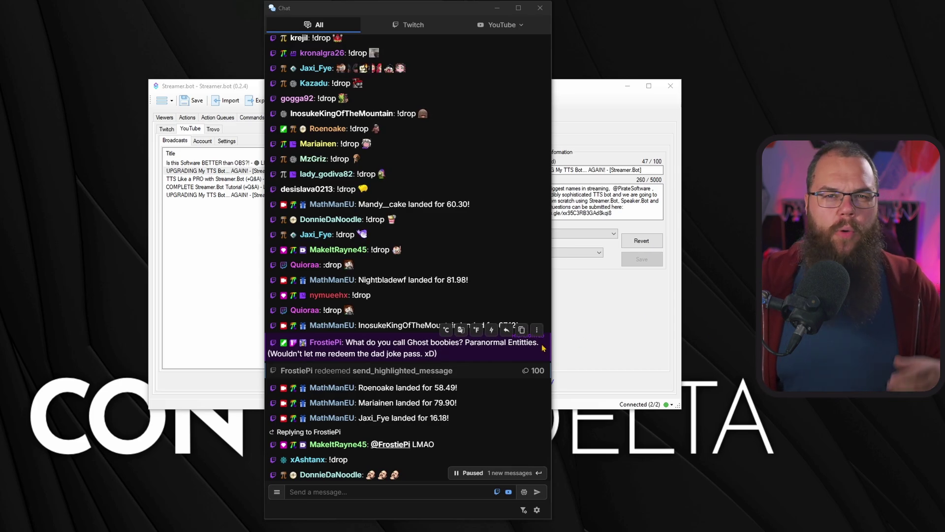
{"action": "left_click", "coordinate": [537, 330]}
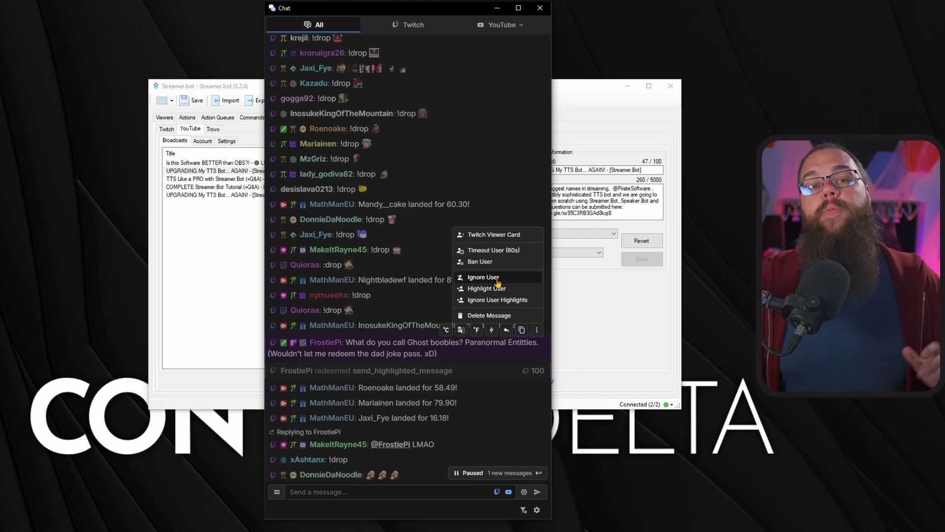
{"action": "left_click", "coordinate": [429, 354]}
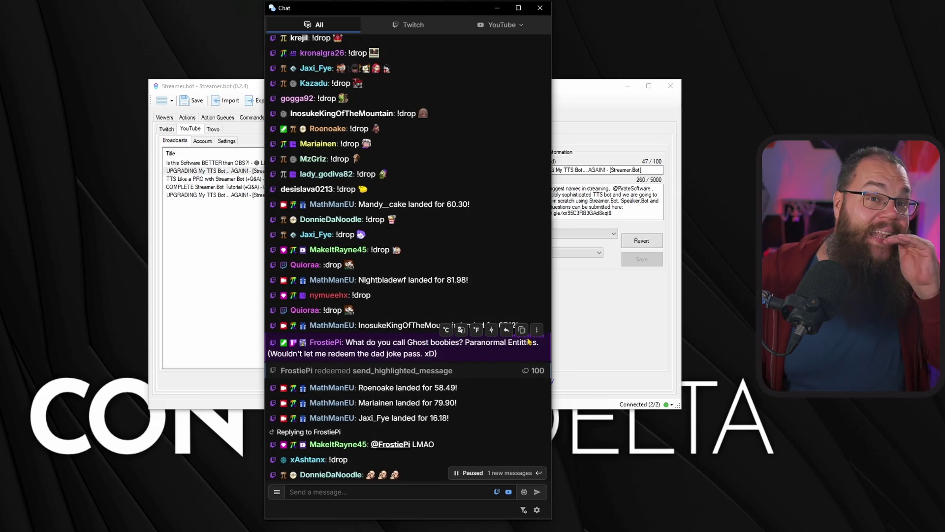
{"action": "left_click", "coordinate": [524, 329]}
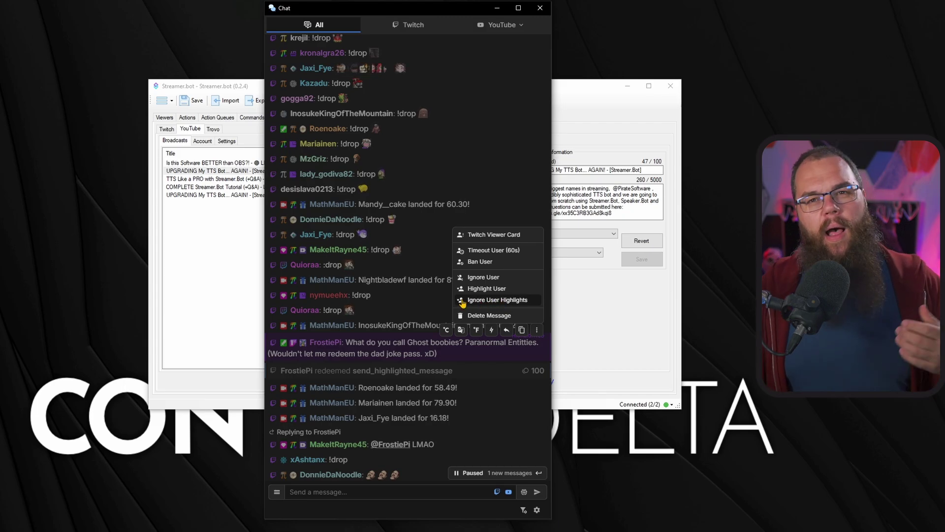
{"action": "left_click", "coordinate": [496, 300]}
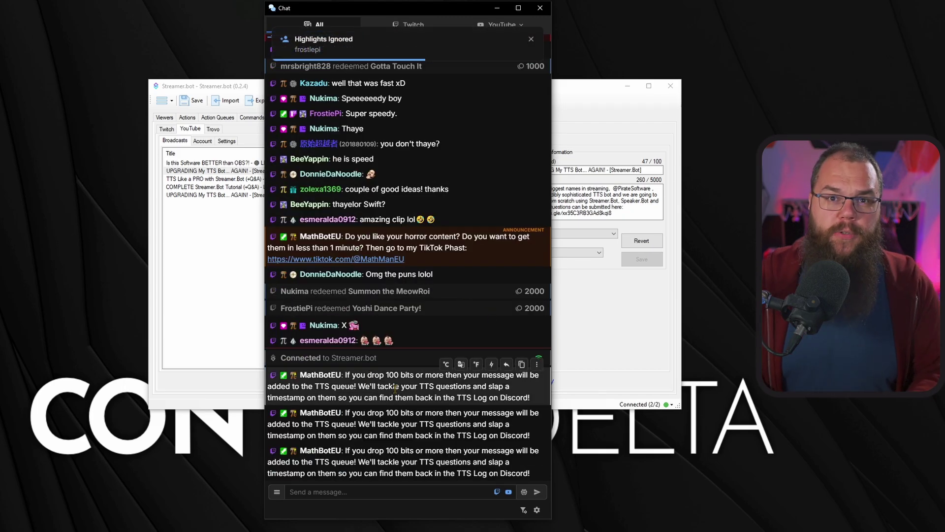
Step: Examine the earlier messages, mentions and reward redemptions in the combined chat history
{"action": "scroll", "coordinate": [396, 388], "scroll_direction": "up", "scroll_amount": 8}
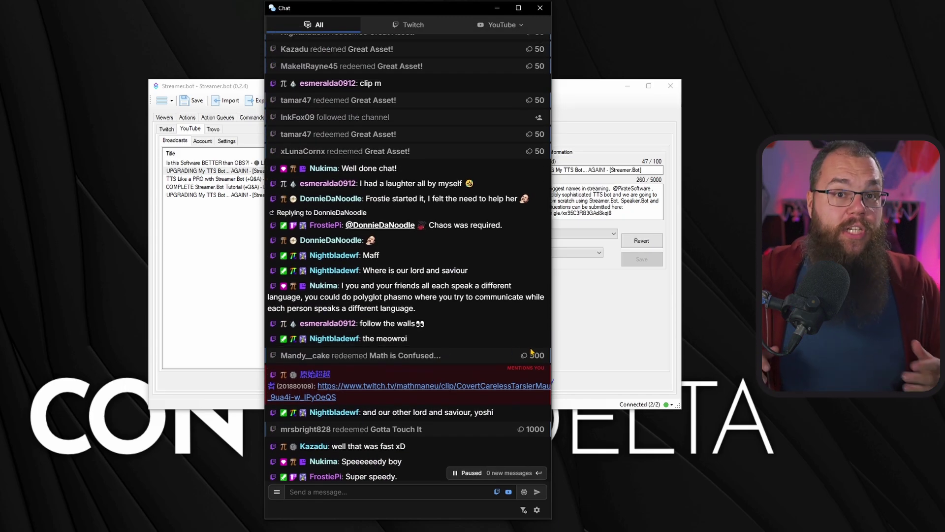
{"action": "mouse_move", "coordinate": [536, 346]}
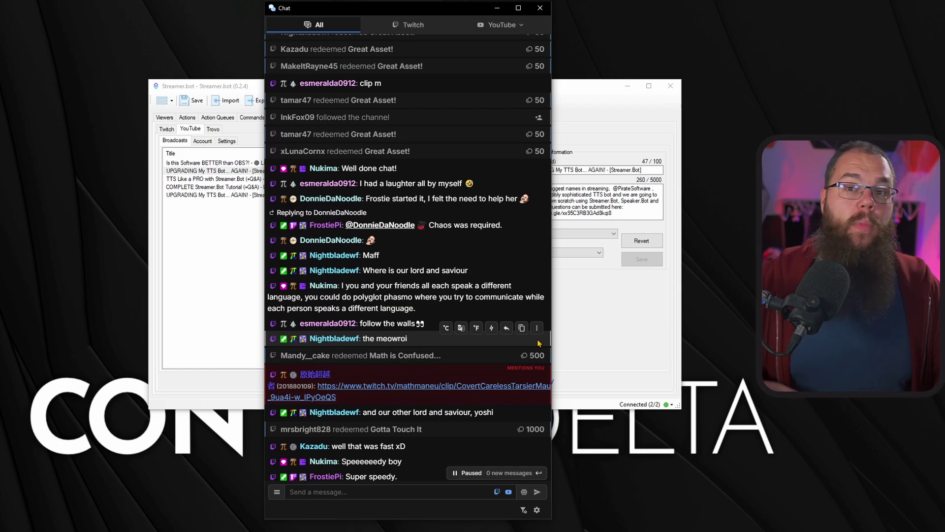
{"action": "scroll", "coordinate": [539, 343], "scroll_direction": "down", "scroll_amount": 5}
{"action": "scroll", "coordinate": [534, 337], "scroll_direction": "up", "scroll_amount": 10}
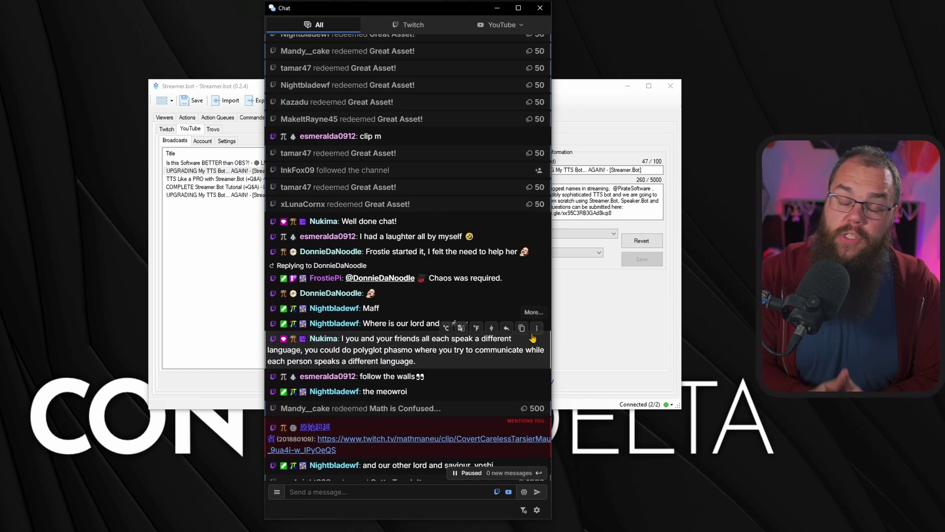
{"action": "scroll", "coordinate": [532, 334], "scroll_direction": "down", "scroll_amount": 10}
{"action": "scroll", "coordinate": [541, 340], "scroll_direction": "up", "scroll_amount": 3}
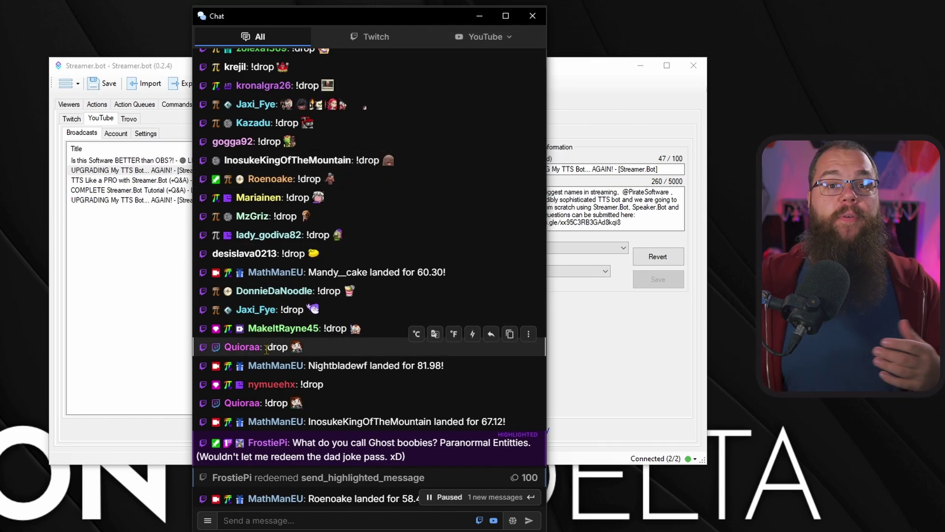
{"action": "left_click", "coordinate": [265, 365]}
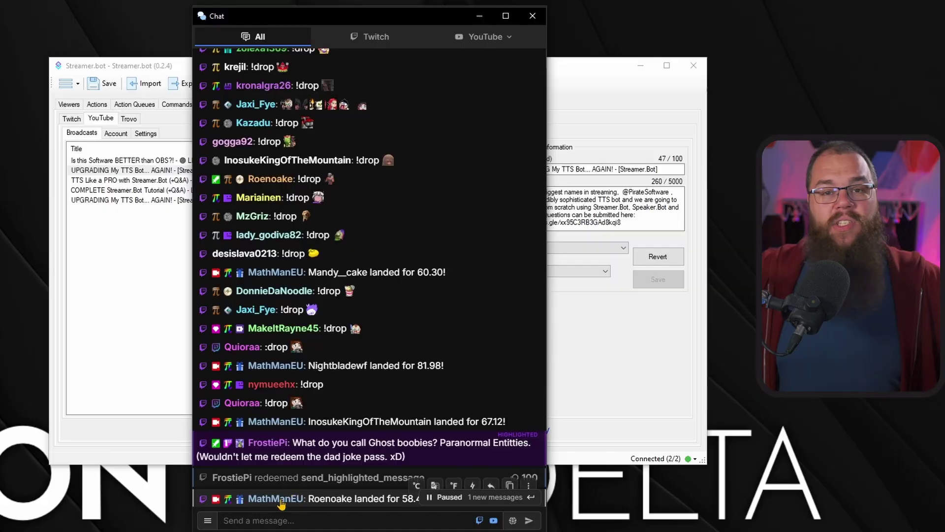
{"action": "left_click", "coordinate": [288, 519]}
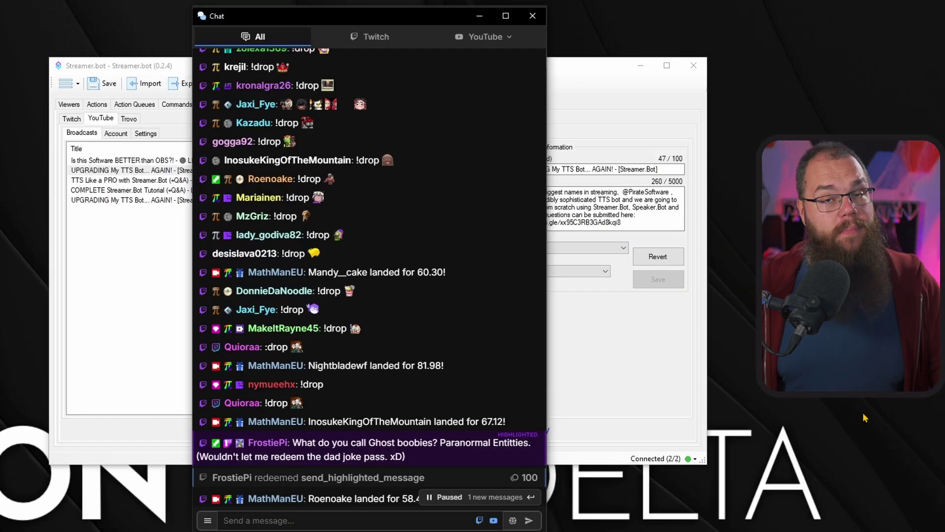
Step: Try the /raid, /mod and /title slash commands in the combined chat's message box without sending them
{"action": "type", "text": "/raid"}
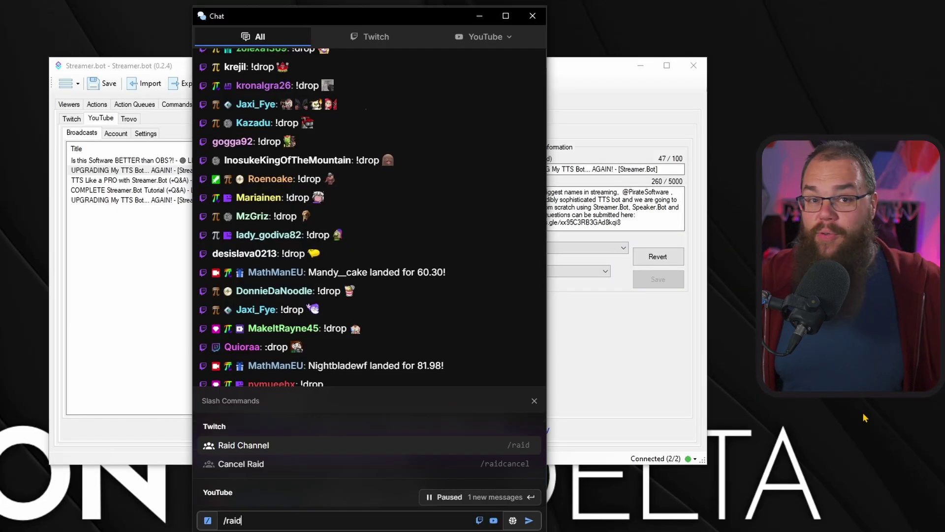
{"action": "type", "text": "/"}
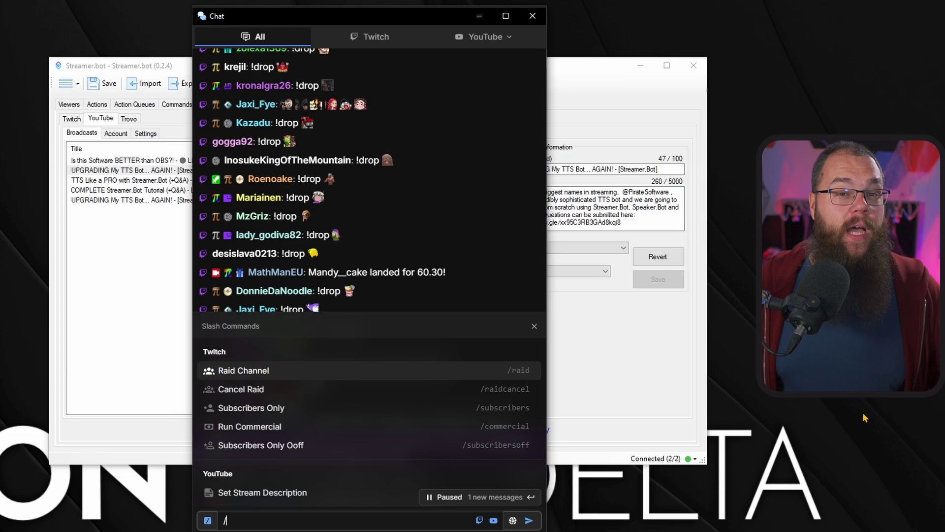
{"action": "type", "text": "mod Frosti"}
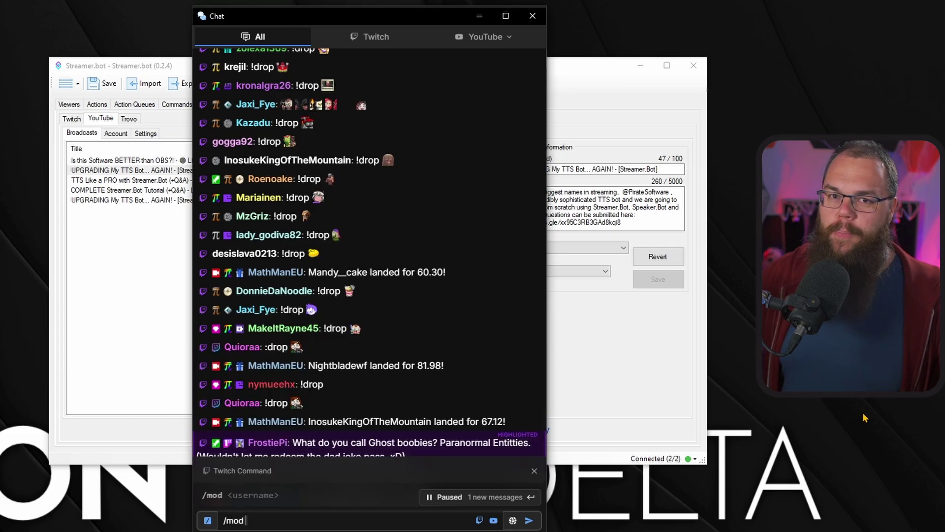
{"action": "type", "text": "Pi"}
{"action": "key", "text": "ctrl+a"}
{"action": "type", "text": "/title "}
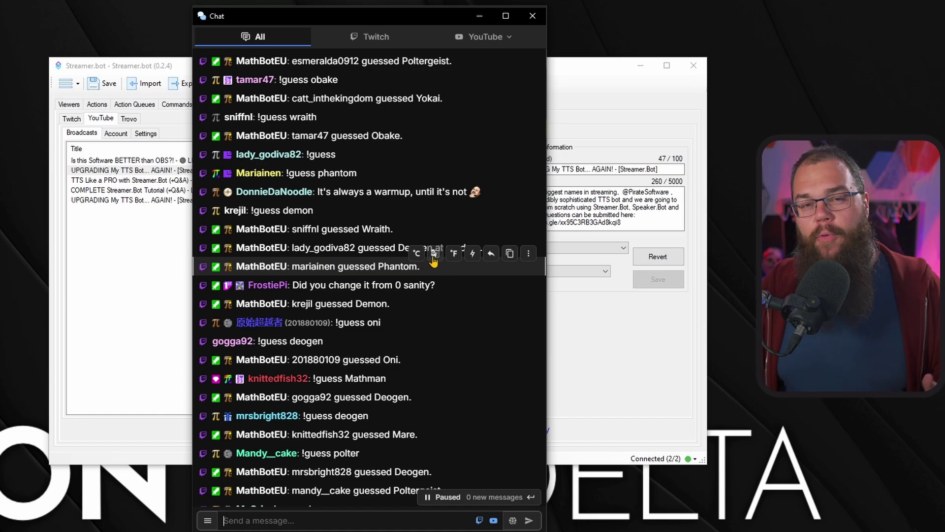
Step: Review the global and message quick action settings, and run the Content Delta quick action from the chat
{"action": "left_click", "coordinate": [474, 253]}
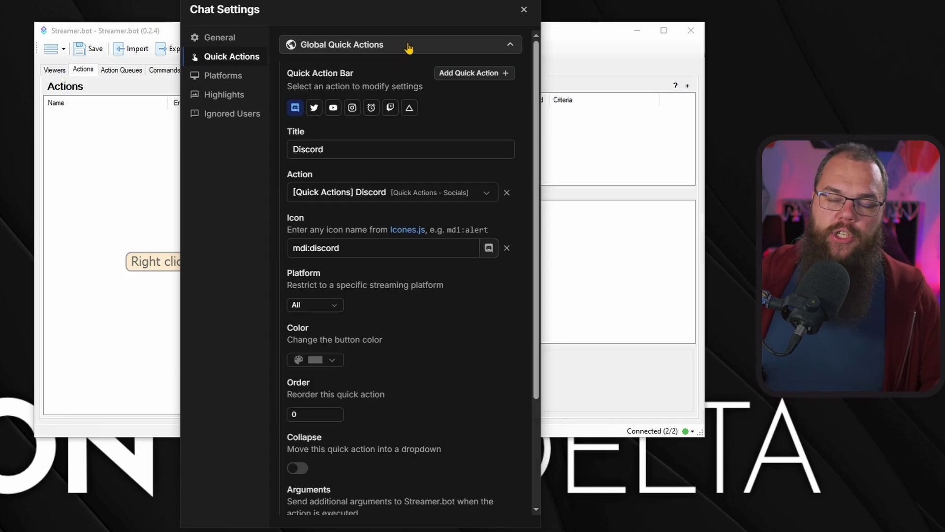
{"action": "left_click", "coordinate": [404, 46]}
{"action": "left_click", "coordinate": [395, 74]}
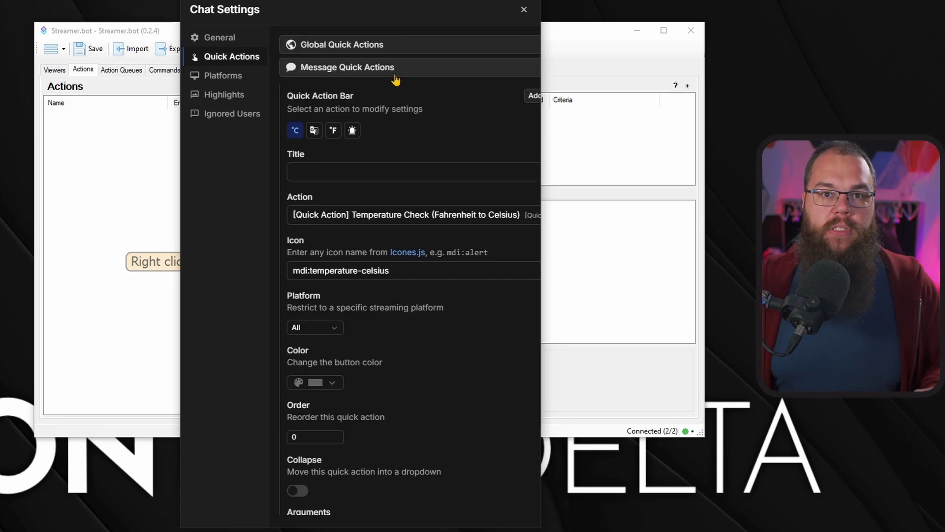
{"action": "left_click", "coordinate": [396, 74]}
{"action": "left_click", "coordinate": [524, 10]}
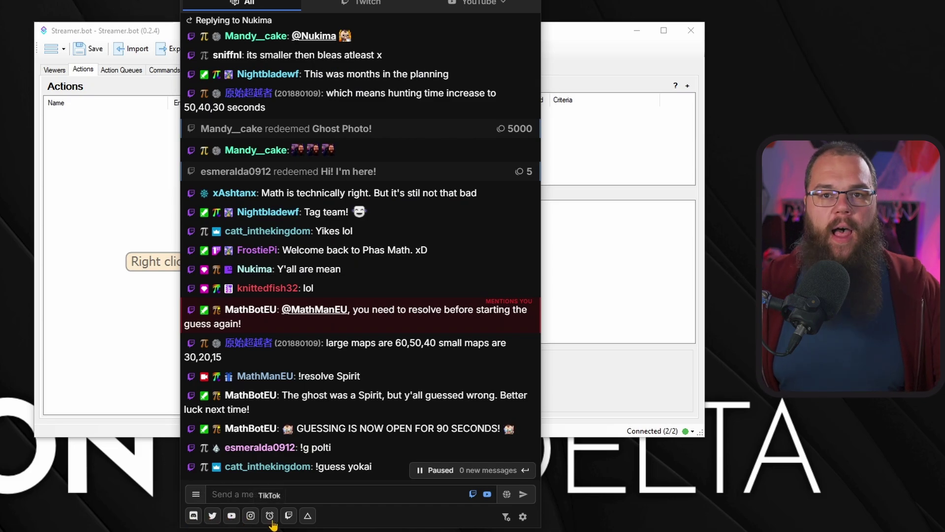
{"action": "left_click", "coordinate": [307, 516]}
Step: Add a new action named "[Quick Action] Socials - Discord" with the default queue
{"action": "left_click", "coordinate": [109, 162]}
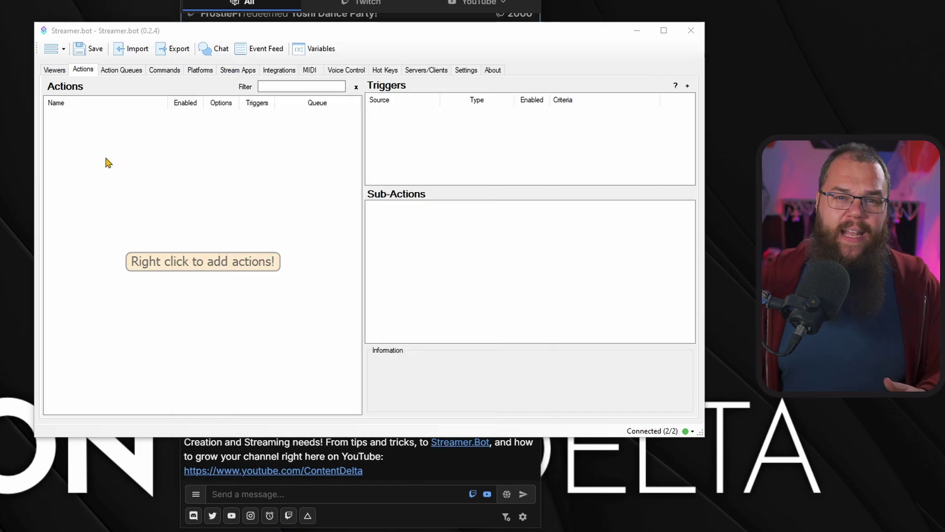
{"action": "right_click", "coordinate": [109, 162]}
{"action": "left_click", "coordinate": [139, 169]}
{"action": "type", "text": "[Quick Action[]"}
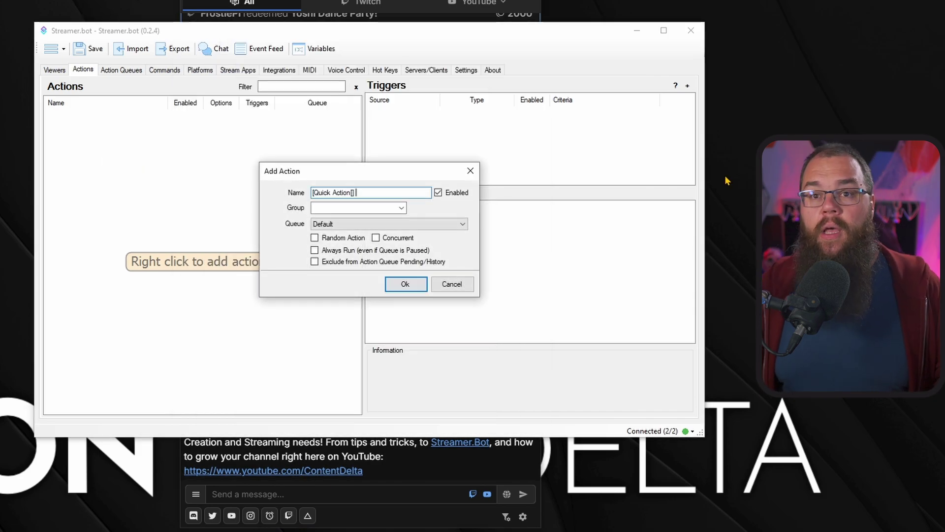
{"action": "key", "text": "BackSpace"}
{"action": "key", "text": "BackSpace"}
{"action": "key", "text": "BackSpace"}
{"action": "type", "text": "] Socials - Discord"}
{"action": "key", "text": "Return"}
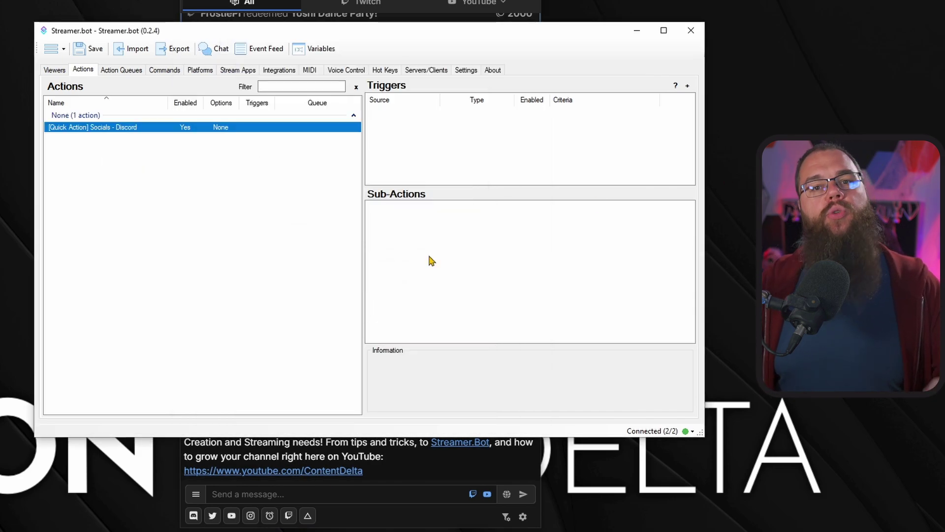
Step: Add a Twitch chat sub-action to the Socials - Discord action
{"action": "right_click", "coordinate": [418, 235]}
{"action": "mouse_move", "coordinate": [463, 416]}
{"action": "mouse_move", "coordinate": [582, 462]}
{"action": "left_click", "coordinate": [675, 496]}
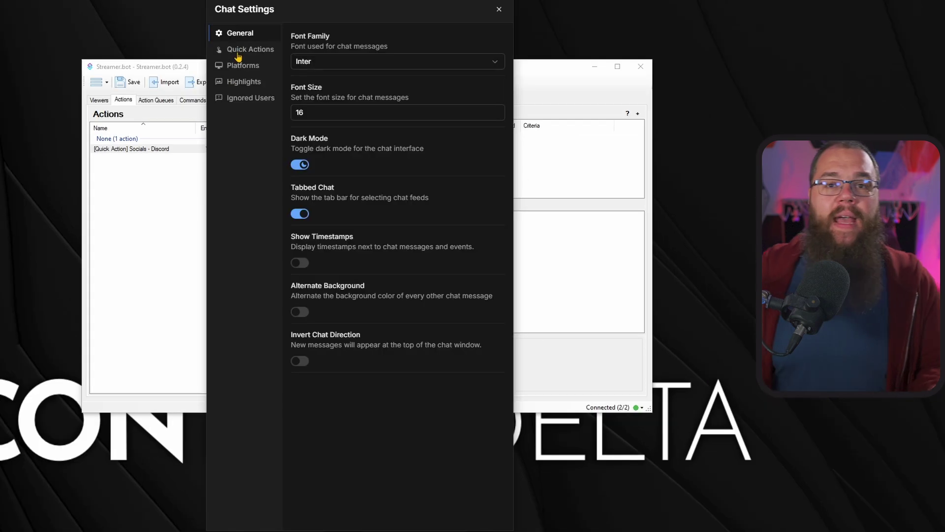
Step: Add a global quick action titled Discord in the chat settings and choose the Streamer.bot action it runs
{"action": "left_click", "coordinate": [246, 49]}
{"action": "left_click", "coordinate": [335, 41]}
{"action": "left_click", "coordinate": [325, 91]}
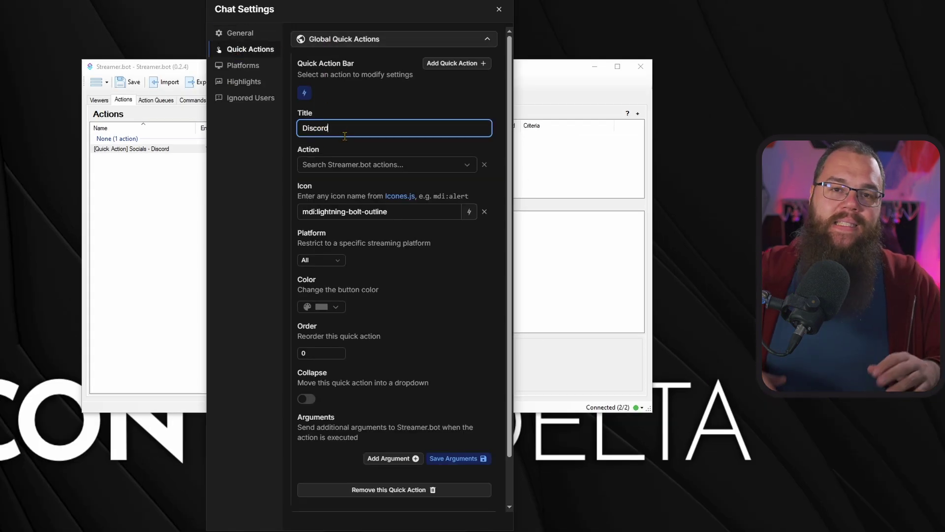
{"action": "left_click", "coordinate": [376, 165]}
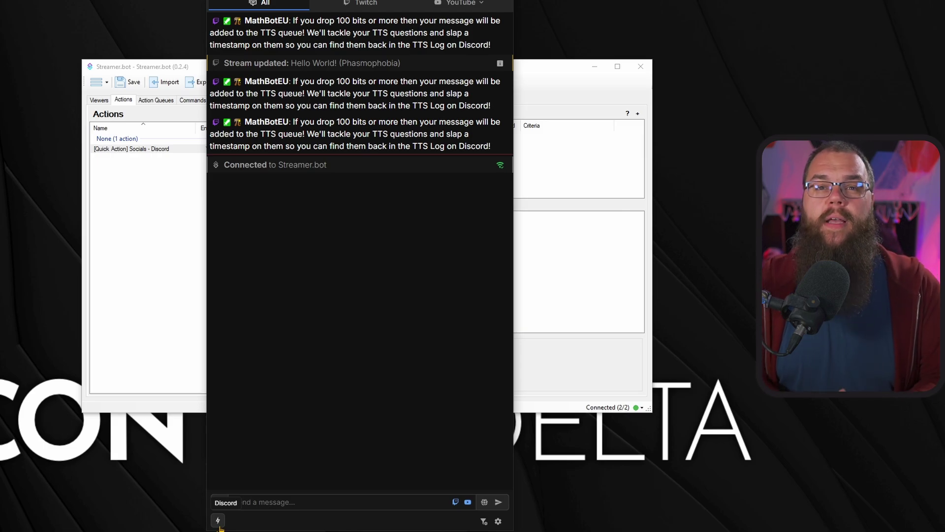
Step: Look up the Discord icon in the Material Design Icons collection on Icones and copy its name, mdi:discord, for the quick action
{"action": "left_click", "coordinate": [498, 521]}
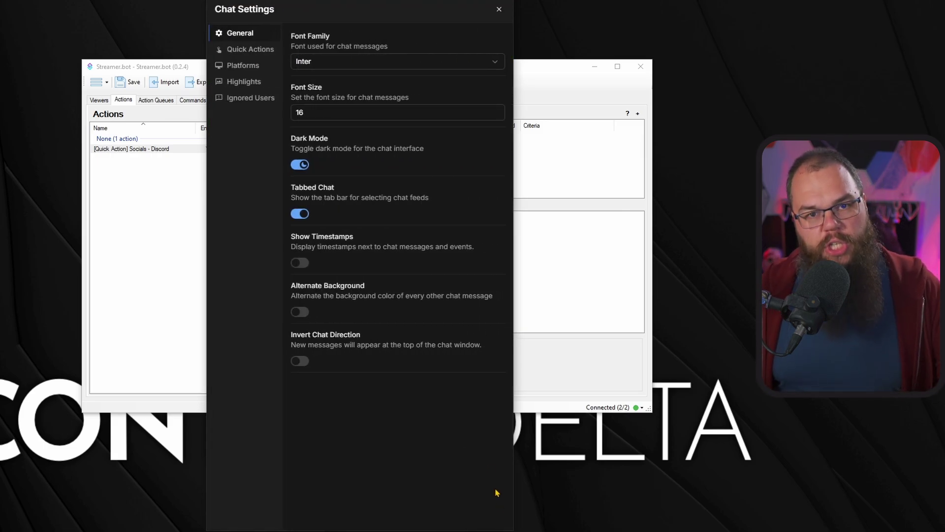
{"action": "left_click", "coordinate": [247, 50]}
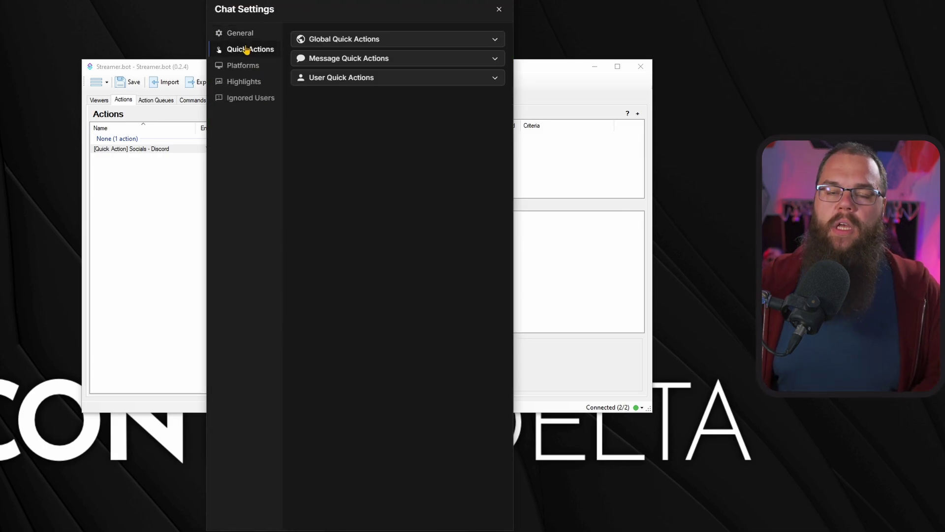
{"action": "left_click", "coordinate": [322, 41]}
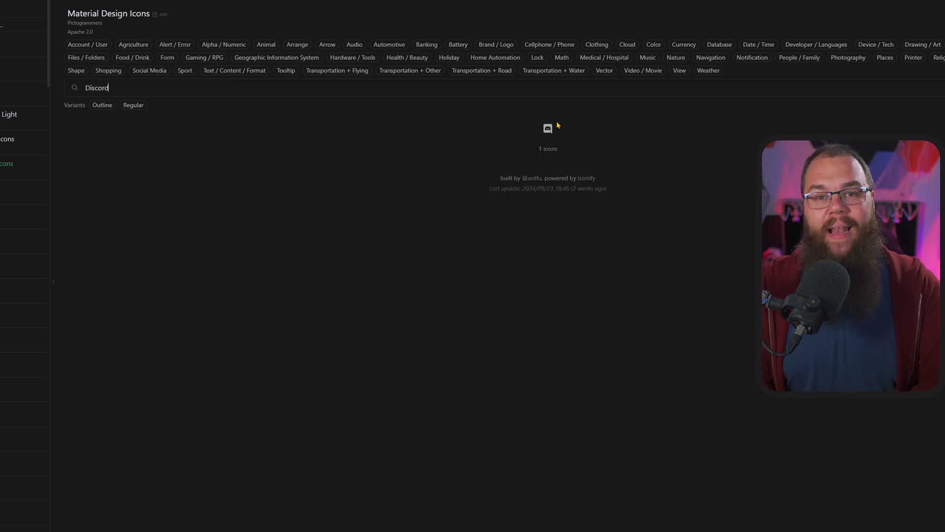
{"action": "left_click", "coordinate": [548, 129]}
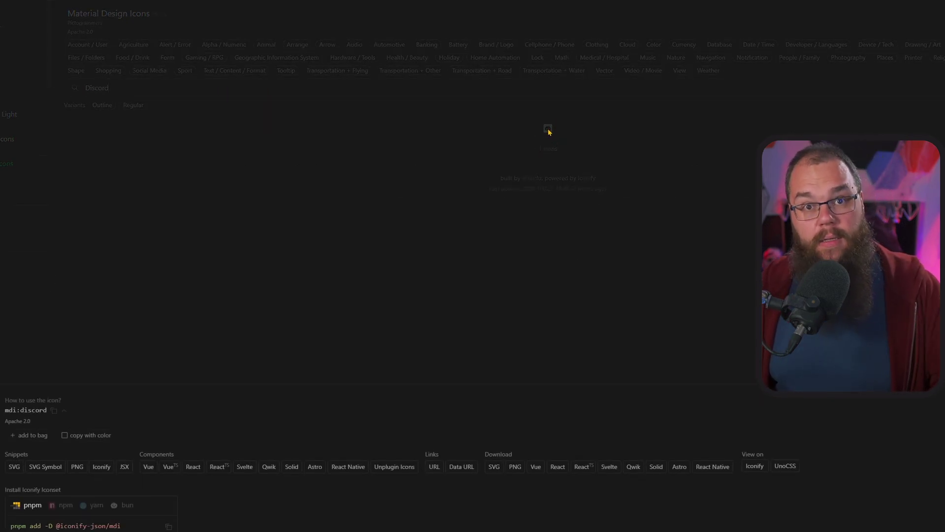
{"action": "left_click", "coordinate": [53, 411]}
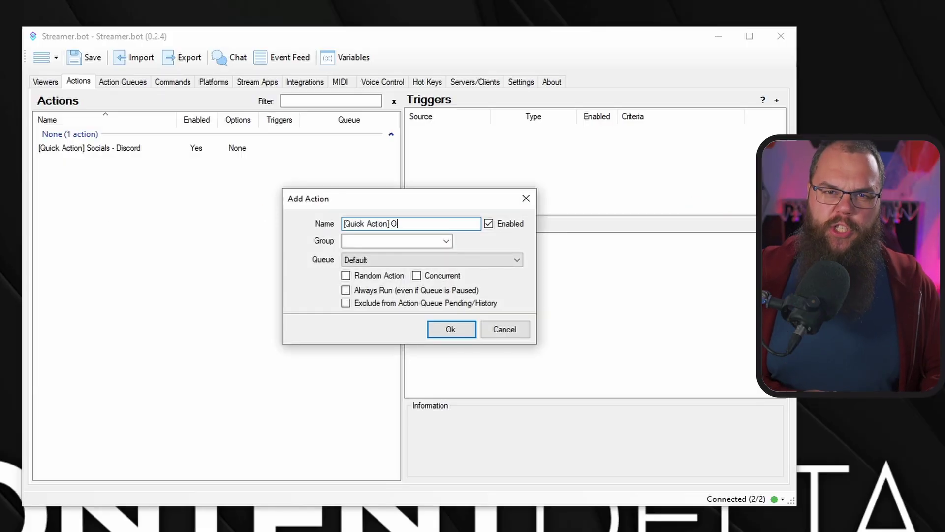
Step: Create the action "[Quick Action] Pause Redeems" with a Twitch Set Group Paused State sub-action set to Paused and no group name
{"action": "type", "text": "ms"}
{"action": "key", "text": "Return"}
{"action": "right_click", "coordinate": [491, 310]}
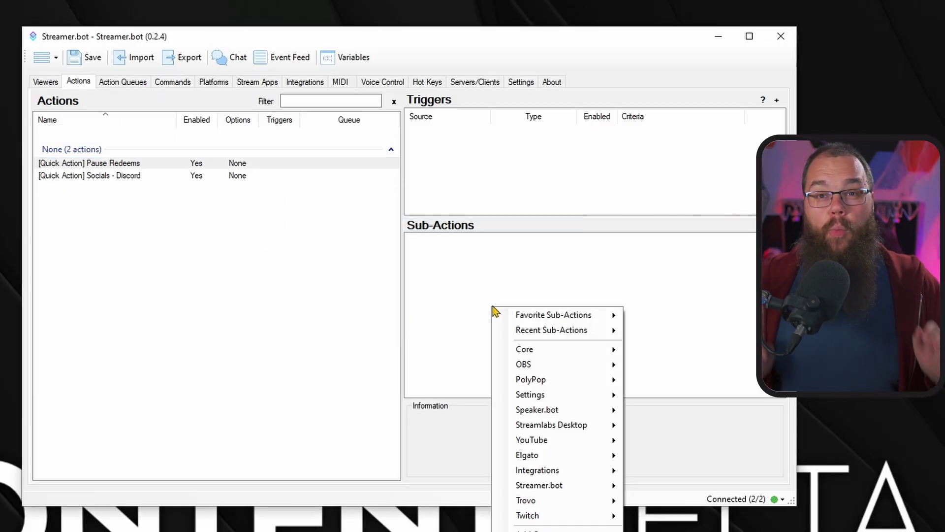
{"action": "mouse_move", "coordinate": [527, 512]}
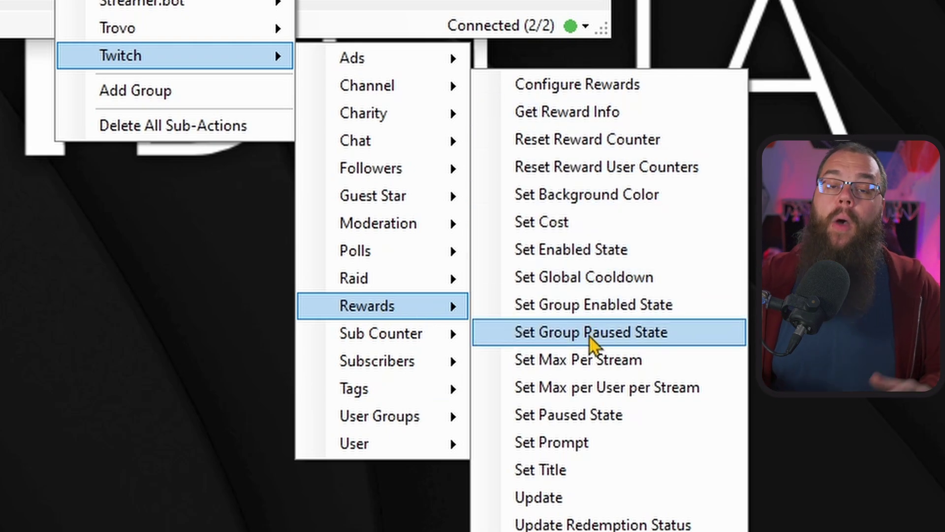
{"action": "left_click", "coordinate": [560, 330]}
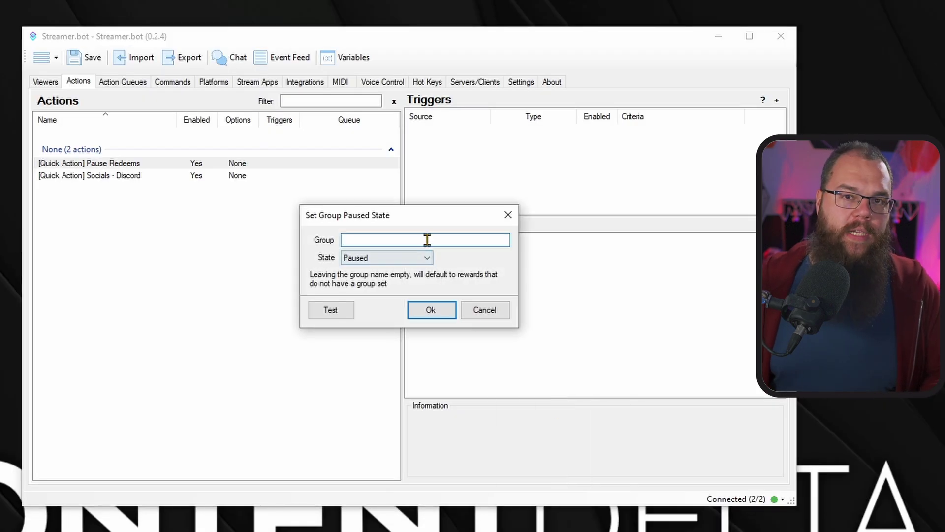
{"action": "left_click", "coordinate": [441, 312]}
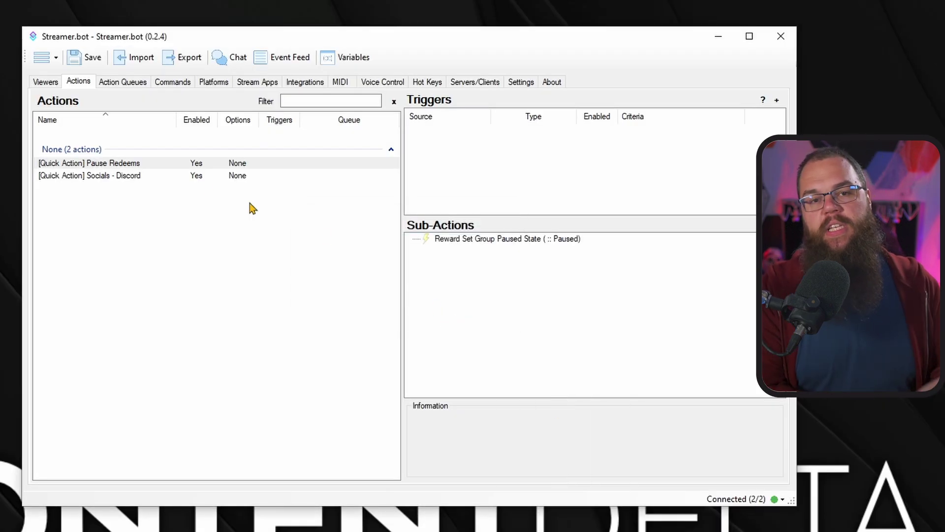
Step: Duplicate the Pause Redeems action and rename the copy "[Quick Action] Resume Redeems"
{"action": "right_click", "coordinate": [131, 163]}
{"action": "left_click", "coordinate": [172, 211]}
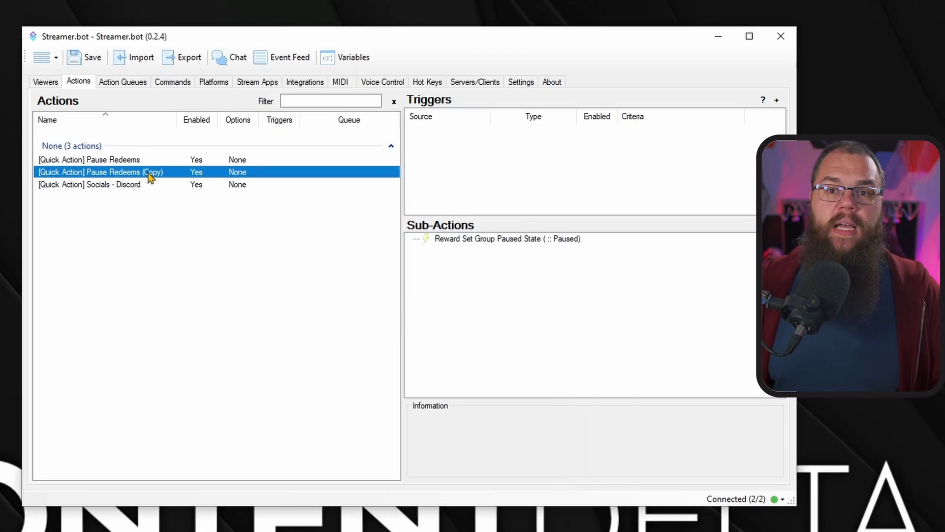
{"action": "right_click", "coordinate": [149, 178]}
{"action": "left_click", "coordinate": [190, 196]}
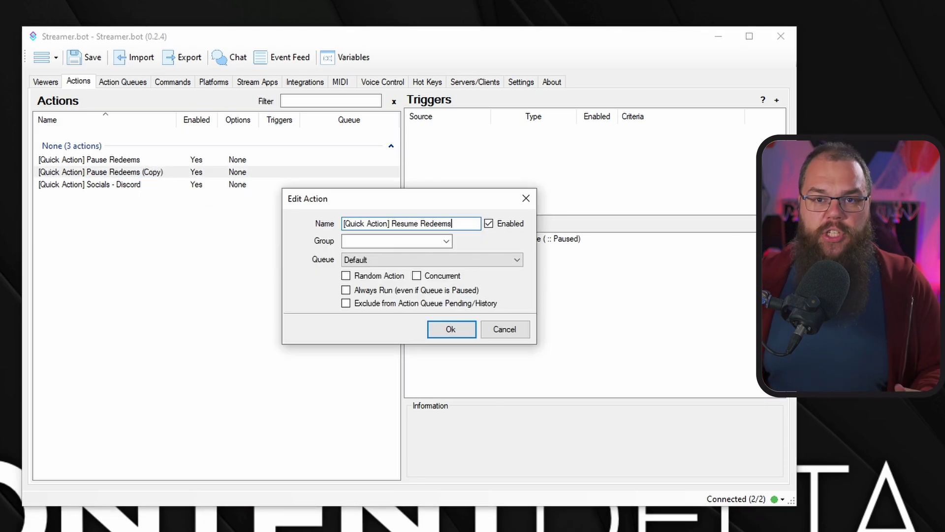
{"action": "key", "text": "Return"}
Step: Set the state of the Resume Redeems action's Set Group Paused State sub-action to Unpaused
{"action": "double_click", "coordinate": [564, 238]}
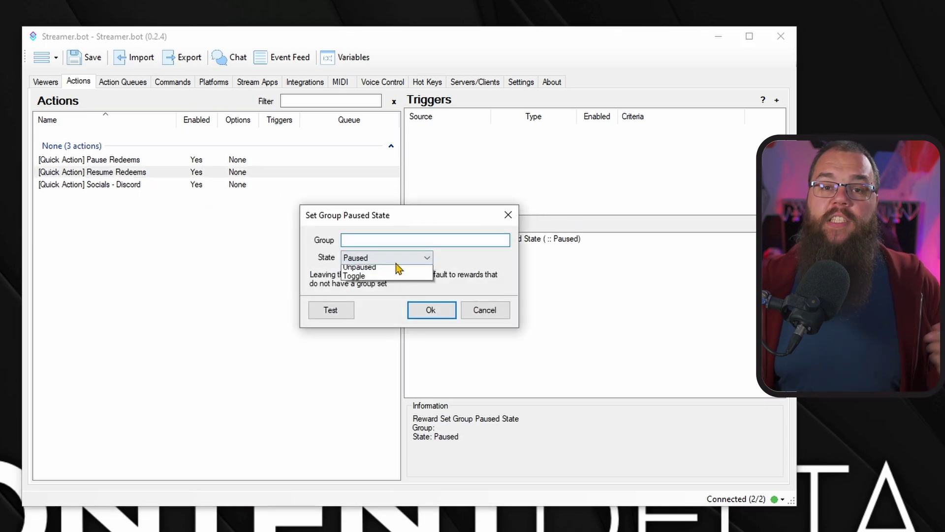
{"action": "left_click", "coordinate": [387, 279]}
{"action": "left_click", "coordinate": [415, 306]}
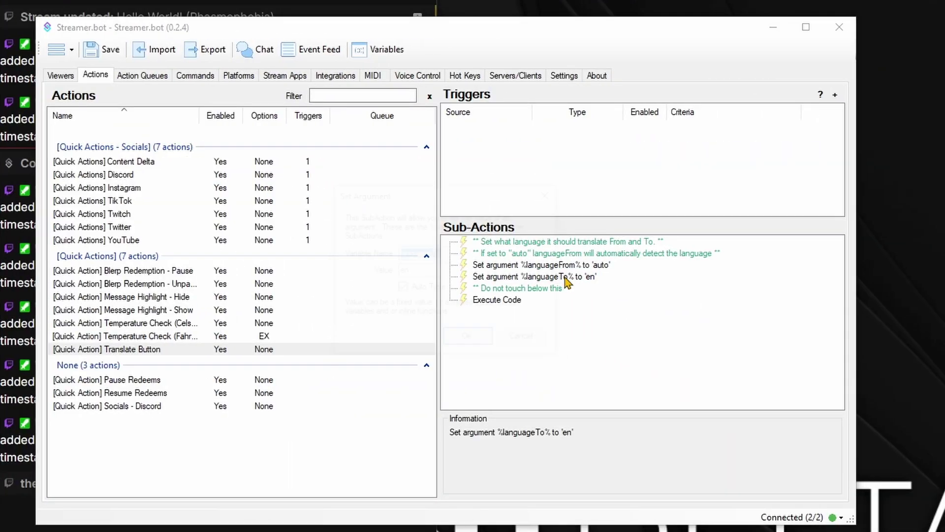
Step: Set the Translate Button action's languageTo argument to es, and translate the YouTube message "Look, this message is in English!"
{"action": "left_click", "coordinate": [542, 271]}
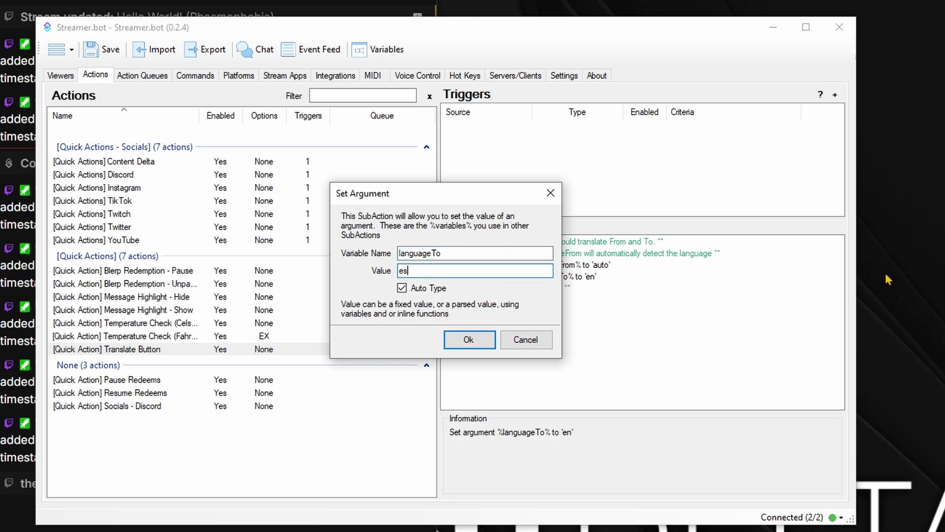
{"action": "type", "text": "s"}
{"action": "key", "text": "Return"}
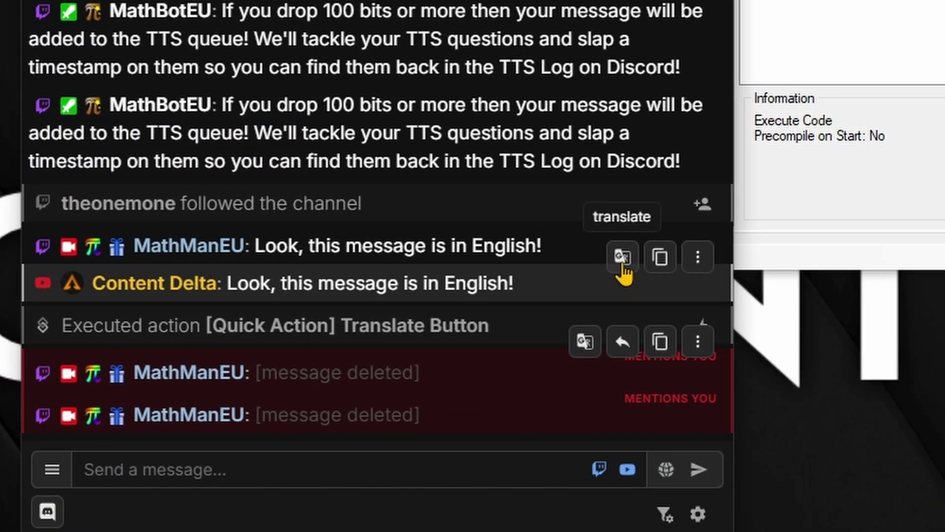
{"action": "left_click", "coordinate": [622, 257]}
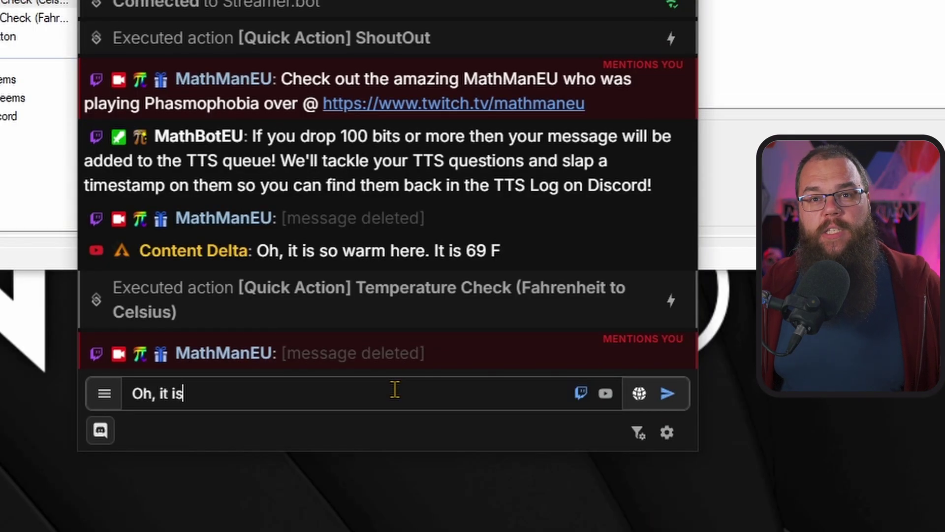
Step: Send "Oh, it is so warm here. It is 69F" to Twitch chat and run the Celsius quick action on that message
{"action": "type", "text": "so warm"}
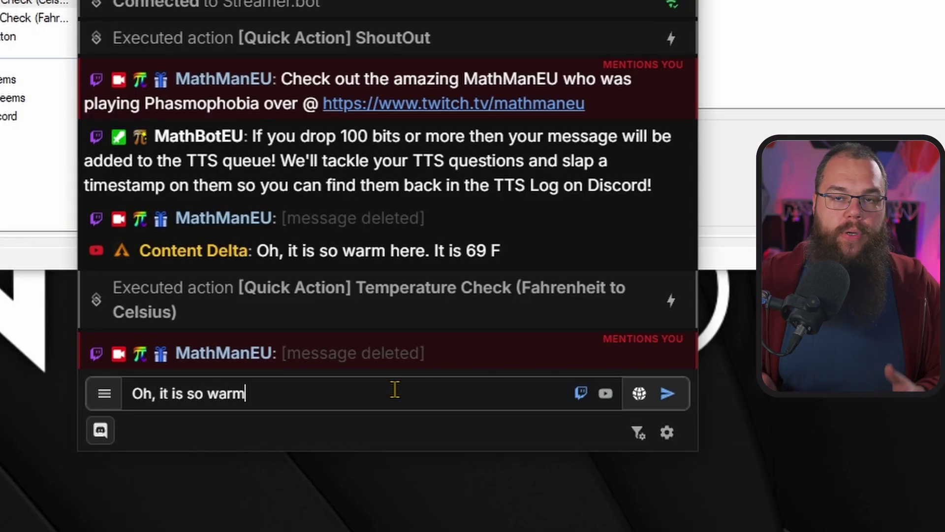
{"action": "type", "text": " here. It is 69F"}
{"action": "key", "text": "Return"}
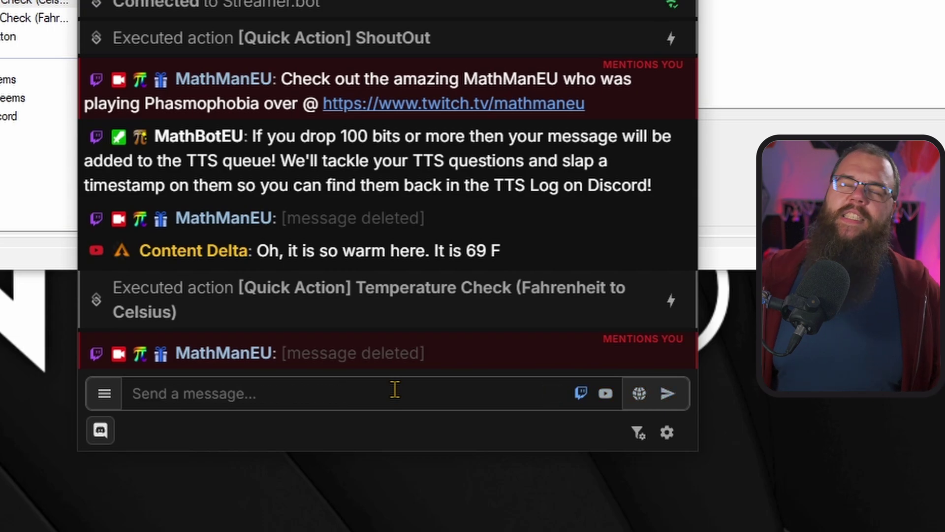
{"action": "mouse_move", "coordinate": [534, 322]}
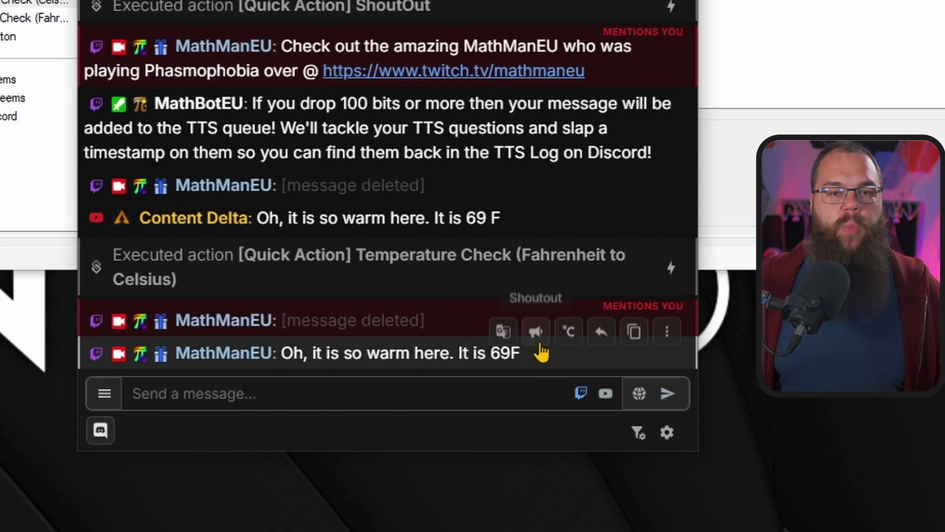
{"action": "left_click", "coordinate": [579, 339]}
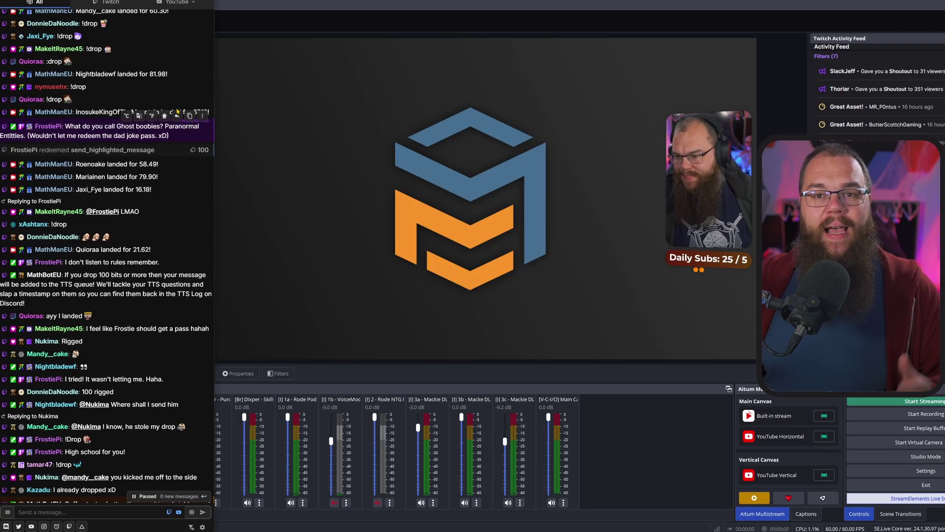
Step: Run the message highlight quick action on the purple highlighted message in the combined chat
{"action": "left_click", "coordinate": [165, 117]}
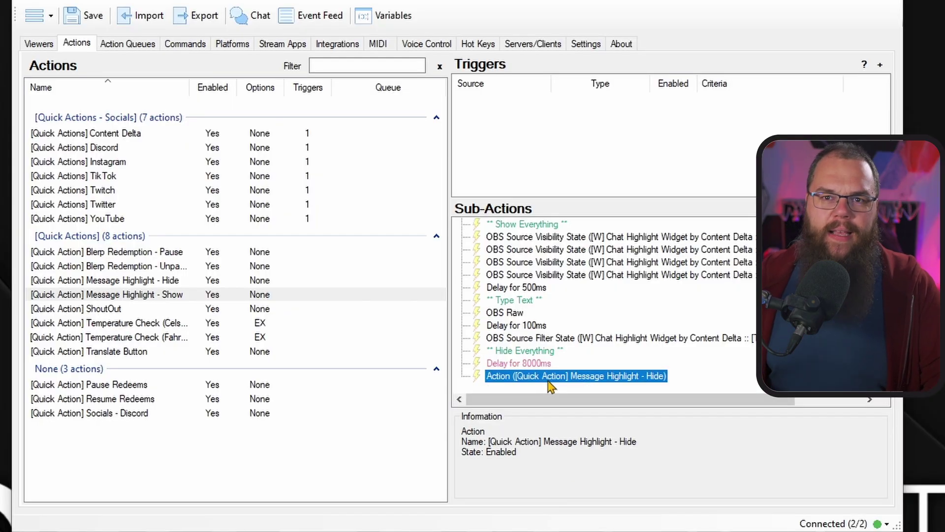
Step: Disable the sub-action that runs Message Highlight - Hide at the end of the Message Highlight - Show action
{"action": "right_click", "coordinate": [549, 379]}
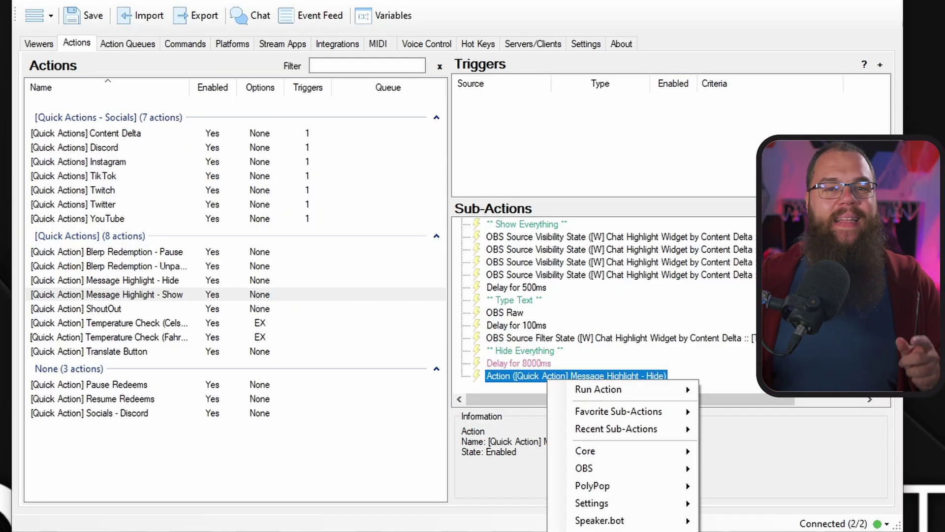
{"action": "left_click", "coordinate": [705, 474]}
{"action": "left_click", "coordinate": [597, 381]}
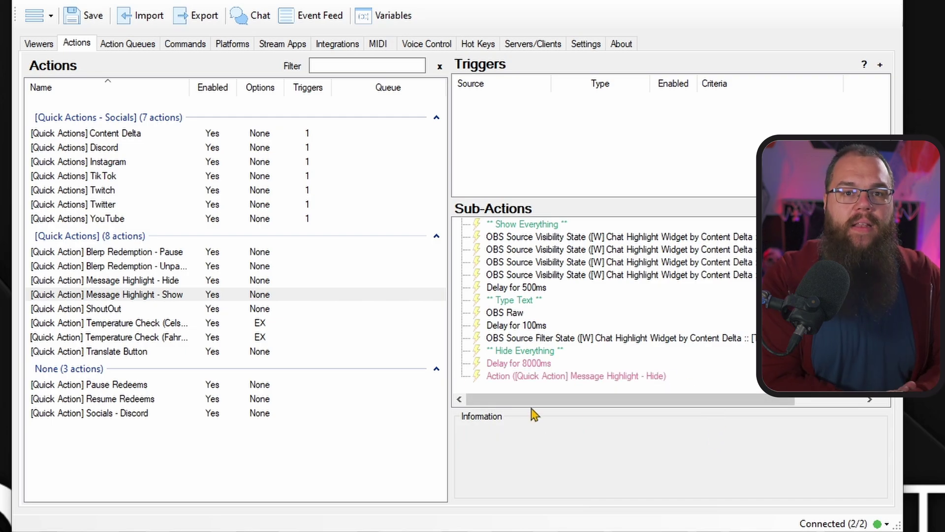
Step: Examine the OBS source visibility sub-actions of the Message Highlight - Hide action
{"action": "left_click", "coordinate": [174, 281]}
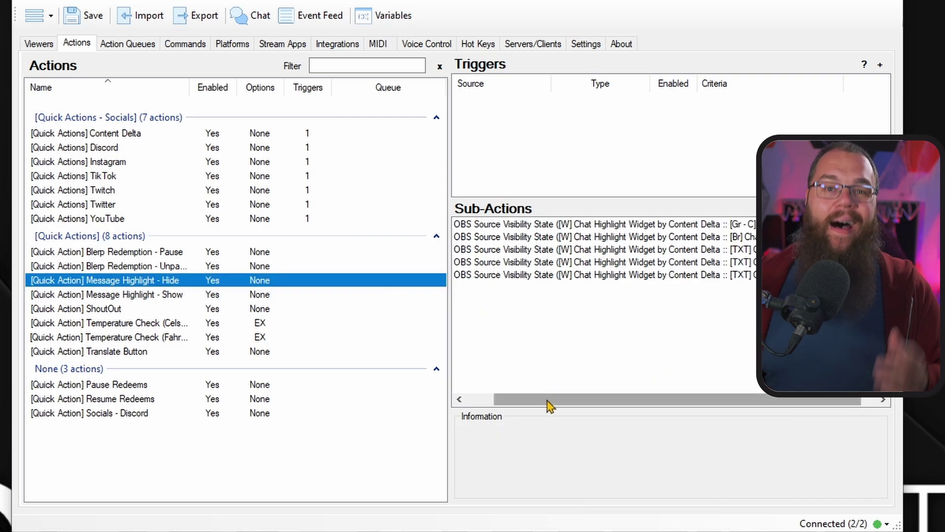
{"action": "left_click_drag", "start_coordinate": [549, 399], "coordinate": [521, 399]}
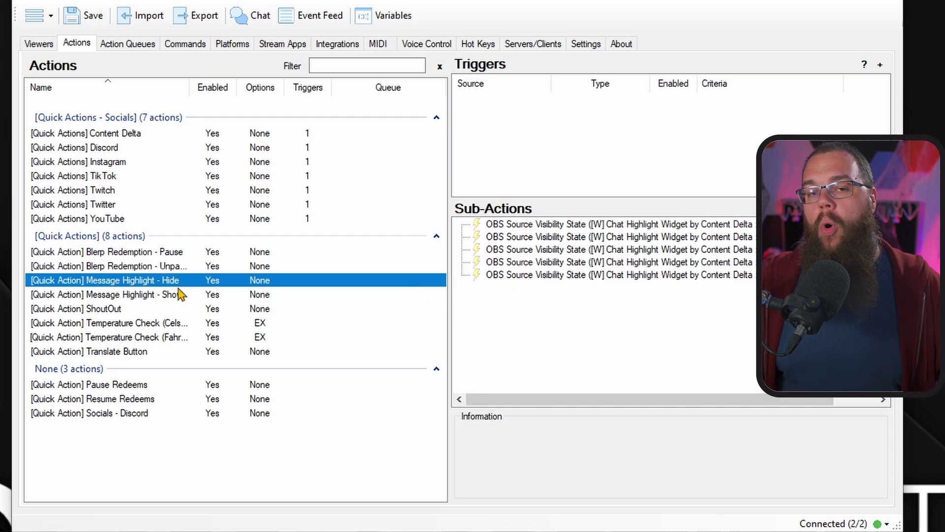